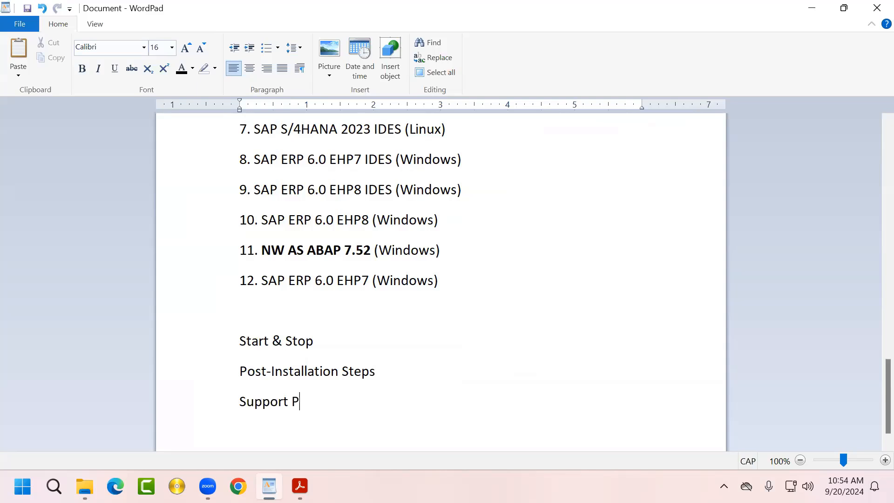
Complete the last line under "Post-Installation Steps" so that it reads "Support Packages"
{"action": "type", "text": "ages"}
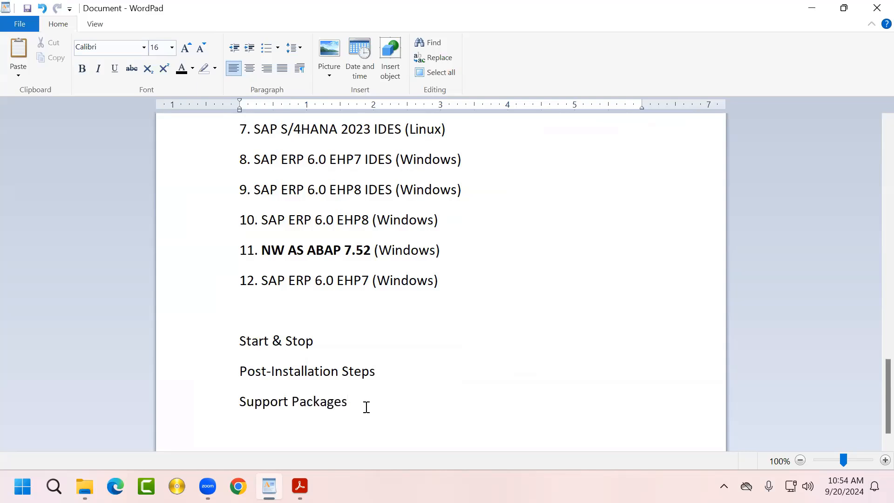
{"action": "left_click_drag", "start_coordinate": [355, 403], "coordinate": [236, 340]}
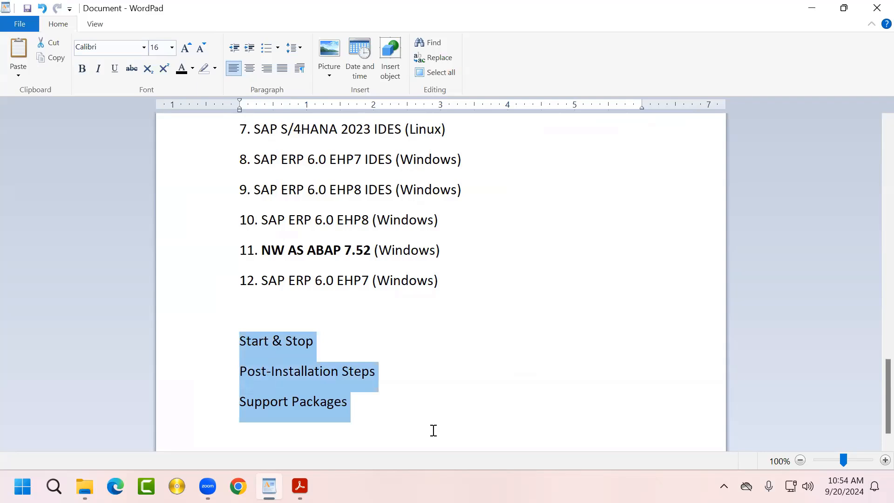
{"action": "left_click", "coordinate": [359, 406]}
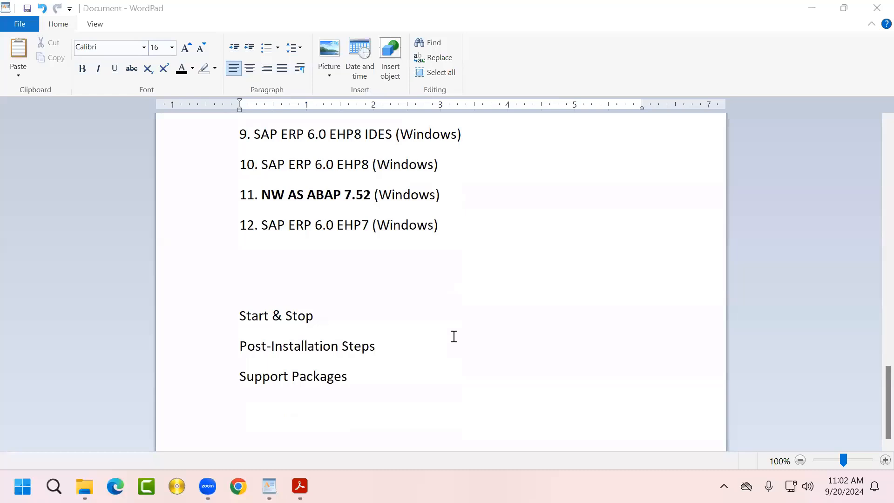
Add the entry "13. NW AS ABAP 7.52 (SUM)" below entry 12 and start a new line
{"action": "left_click", "coordinate": [373, 374]}
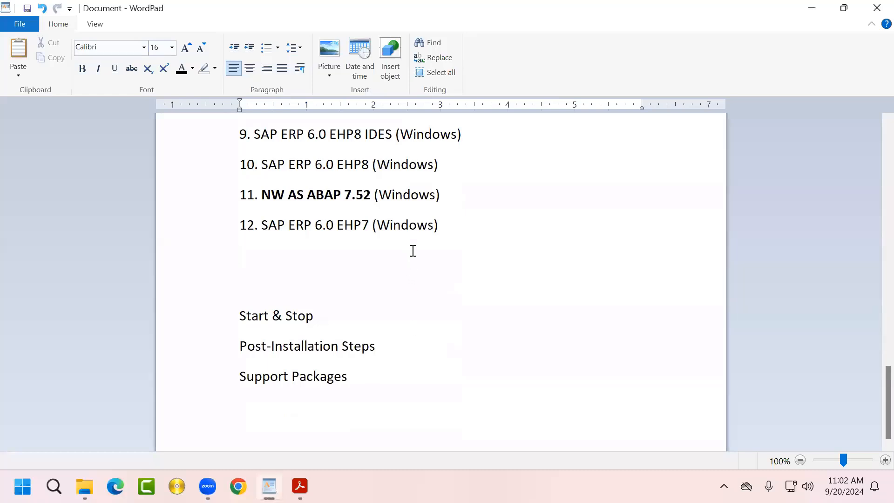
{"action": "scroll", "coordinate": [430, 253], "scroll_direction": "up", "scroll_amount": 1}
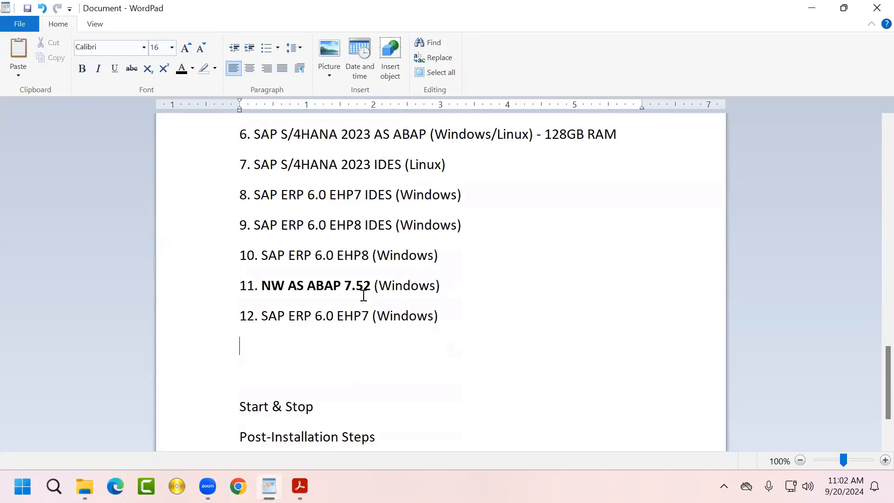
{"action": "scroll", "coordinate": [373, 321], "scroll_direction": "down", "scroll_amount": 1}
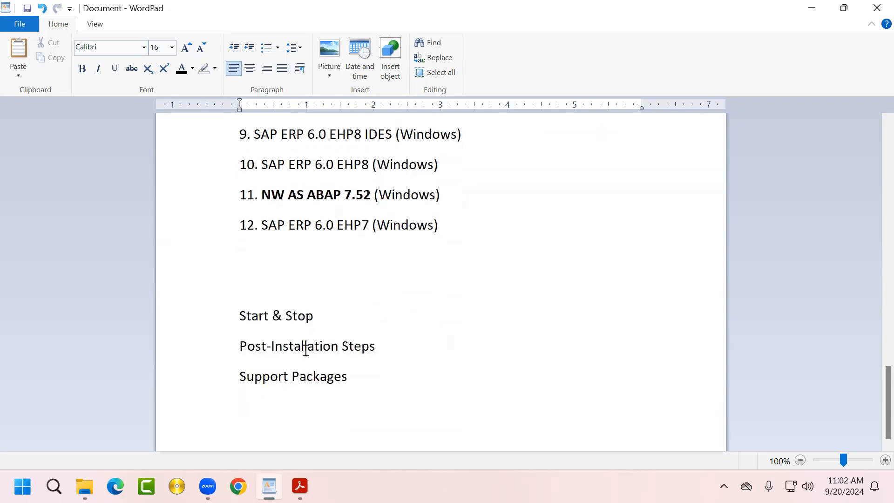
{"action": "scroll", "coordinate": [394, 285], "scroll_direction": "up", "scroll_amount": 2}
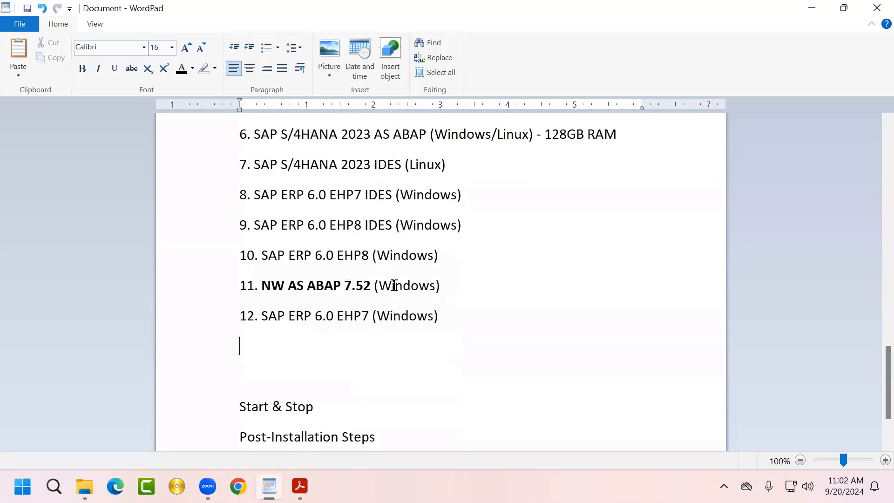
{"action": "scroll", "coordinate": [393, 286], "scroll_direction": "down", "scroll_amount": 1}
{"action": "type", "text": "13."}
{"action": "key", "text": "Caps_Lock"}
{"action": "type", "text": "NW AS A"}
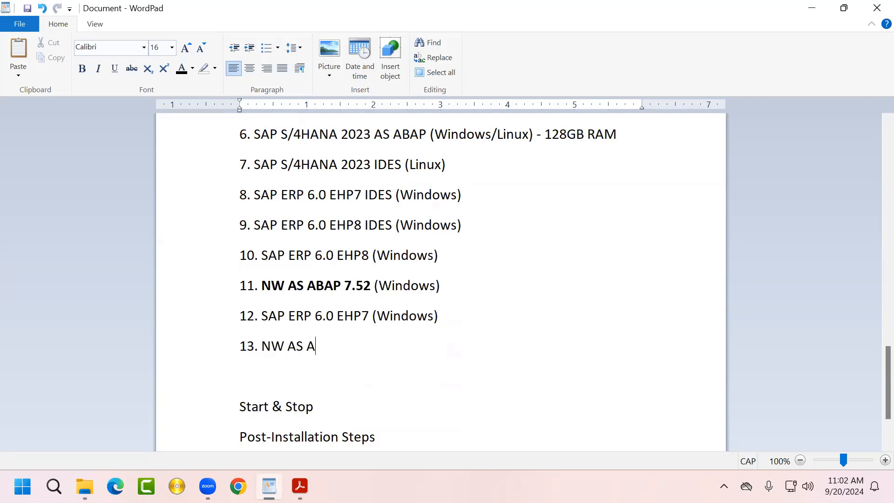
{"action": "type", "text": "BAP 7.52"}
{"action": "key", "text": "Caps_Lock"}
{"action": "type", "text": "("}
{"action": "key", "text": "Caps_Lock"}
{"action": "type", "text": "SUM)"}
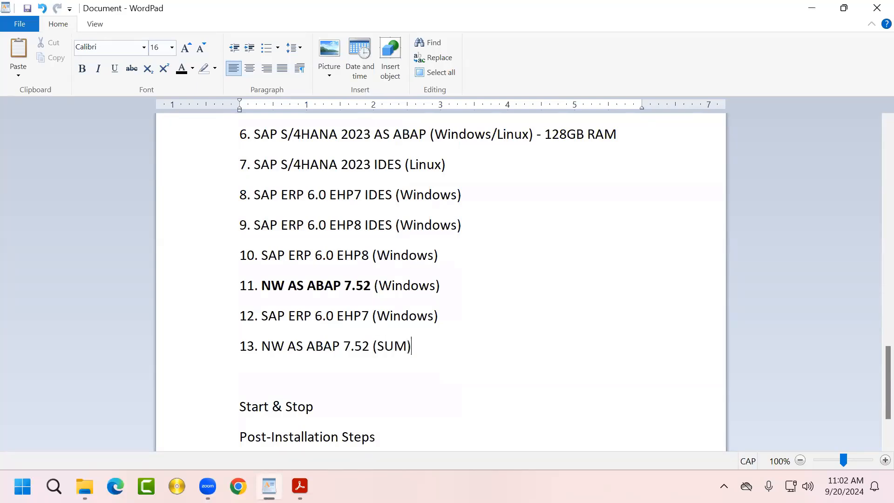
{"action": "key", "text": "Caps_Lock"}
{"action": "key", "text": "Return"}
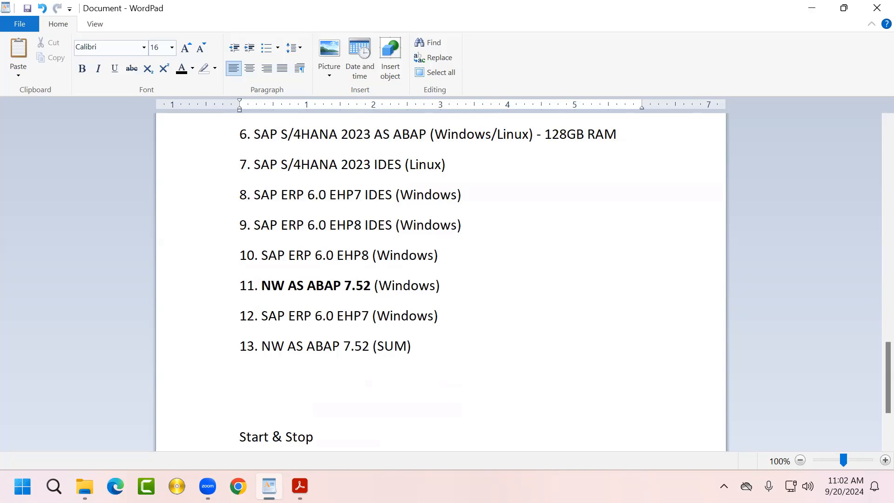
Add the entry "14.SAP S/4HANA 2023 Java (SUM)" on the empty line below entry 13, followed by a new line
{"action": "type", "text": "14."}
{"action": "key", "text": "Caps_Lock"}
{"action": "type", "text": "SAP S/4HANA "}
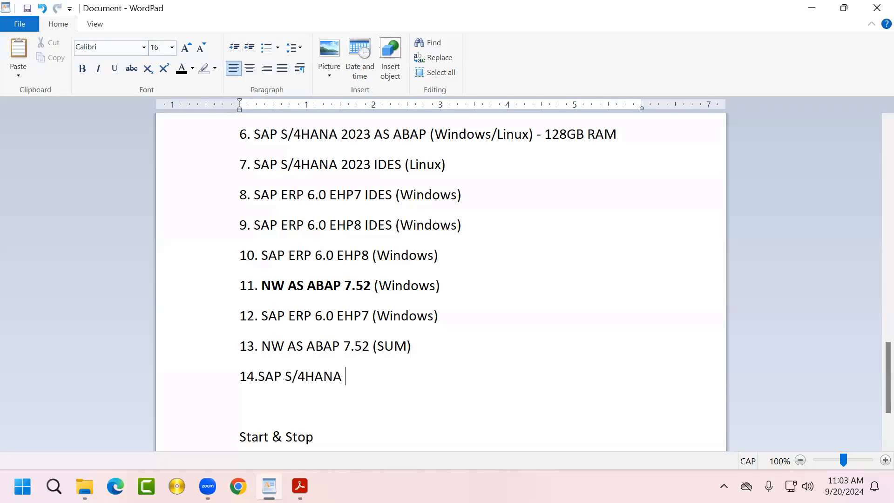
{"action": "type", "text": "2023 J"}
{"action": "key", "text": "Caps_Lock"}
{"action": "type", "text": "ava"}
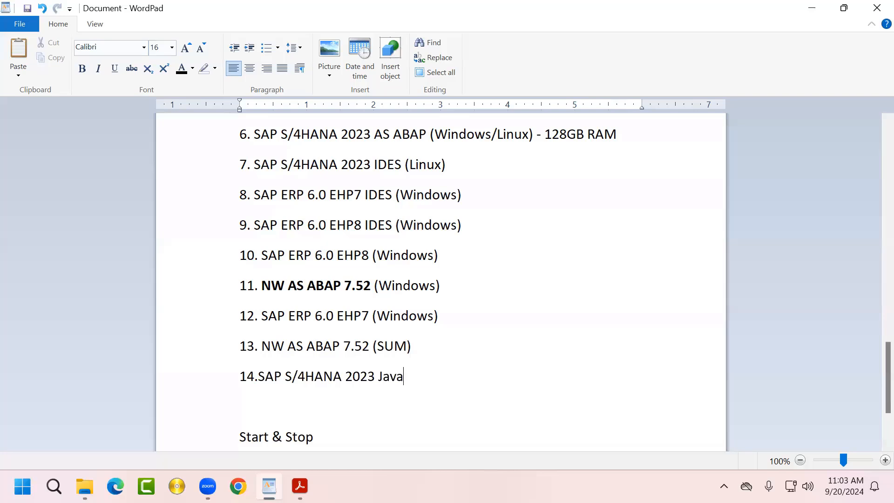
{"action": "type", "text": " ("}
{"action": "key", "text": "Caps_Lock"}
{"action": "type", "text": "SUM)"}
{"action": "key", "text": "Caps_Lock"}
{"action": "key", "text": "Return"}
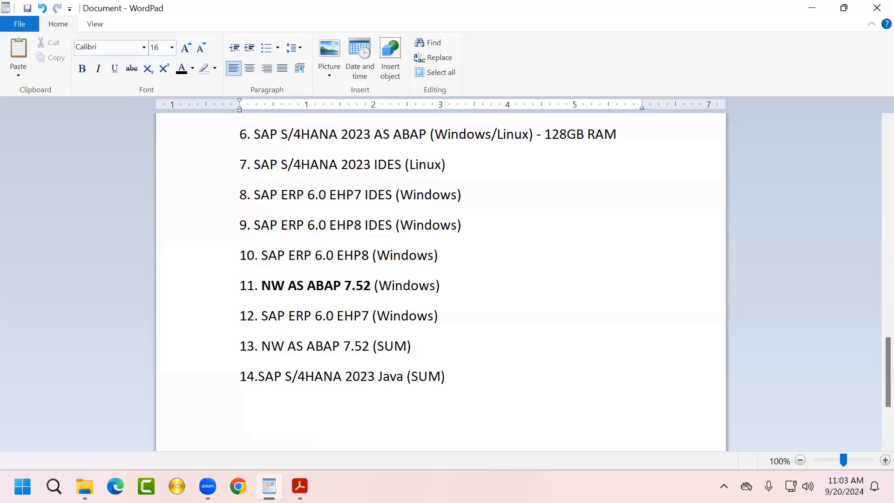
Add the entry "15. SAP NetWeaver 7.5 Java (SUM)" and begin the line below it with "16."
{"action": "type", "text": "15."}
{"action": "key", "text": "Caps_Lock"}
{"action": "type", "text": "SAP N"}
{"action": "key", "text": "Caps_Lock"}
{"action": "type", "text": "et"}
{"action": "key", "text": "Caps_Lock"}
{"action": "type", "text": "W"}
{"action": "key", "text": "Caps_Lock"}
{"action": "type", "text": "eaver "}
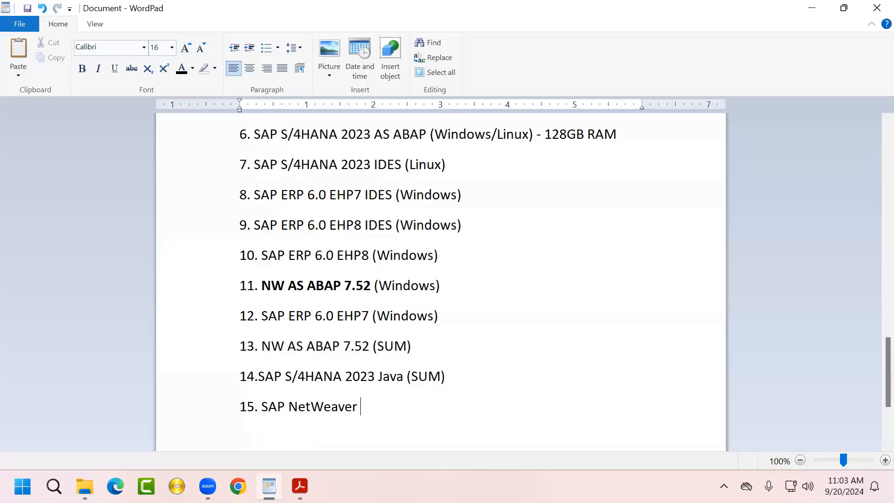
{"action": "type", "text": "7.5"}
{"action": "key", "text": "Caps_Lock"}
{"action": "type", "text": "J"}
{"action": "key", "text": "Caps_Lock"}
{"action": "type", "text": "ava ("}
{"action": "key", "text": "Caps_Lock"}
{"action": "type", "text": "SUM"}
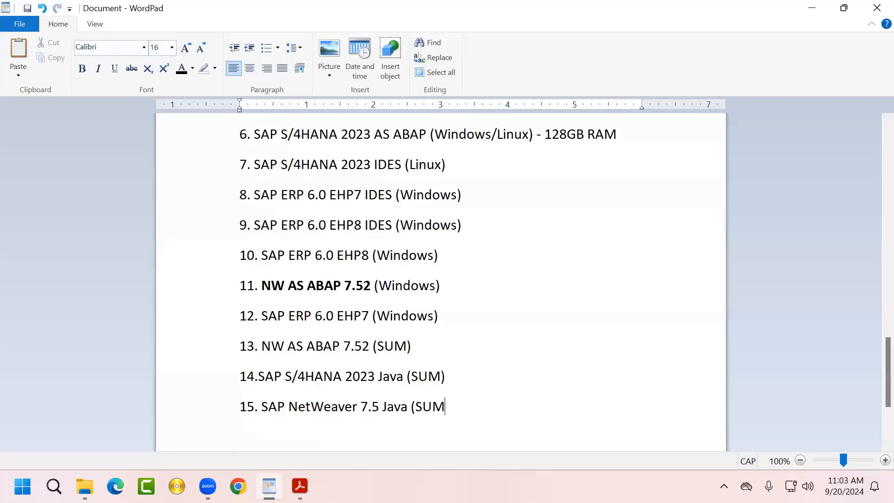
{"action": "type", "text": ")"}
{"action": "key", "text": "Caps_Lock"}
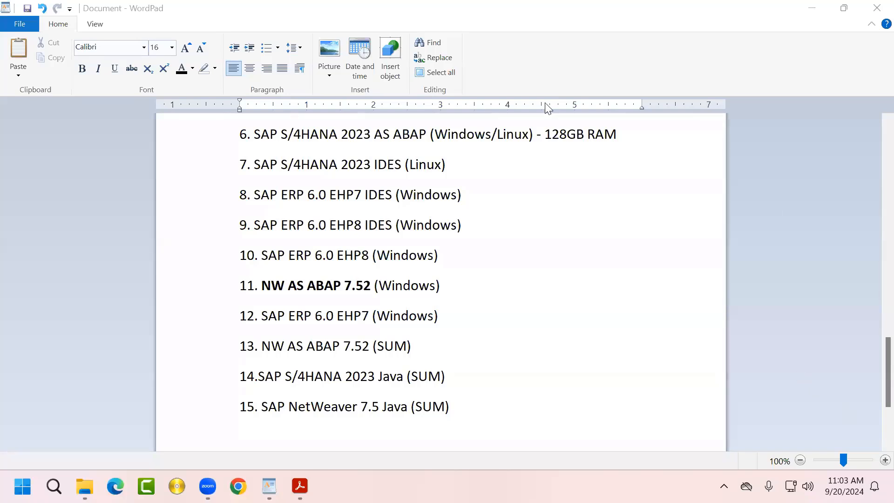
{"action": "left_click", "coordinate": [463, 406]}
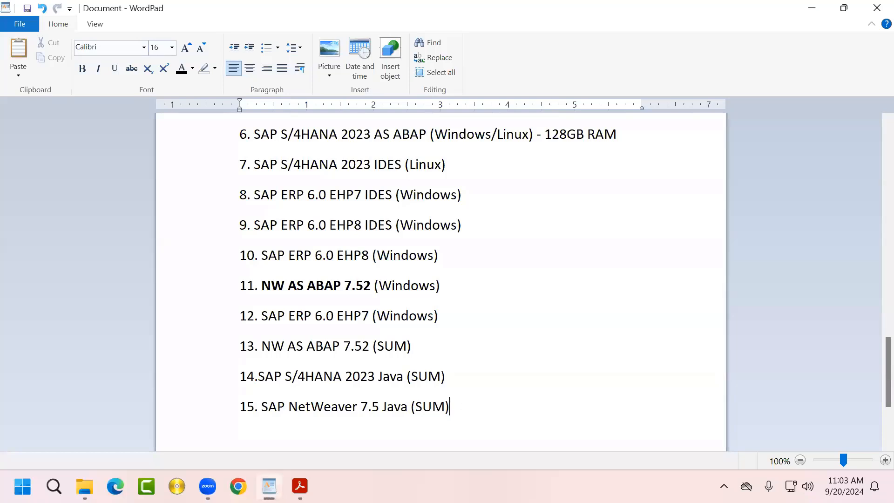
{"action": "key", "text": "Return"}
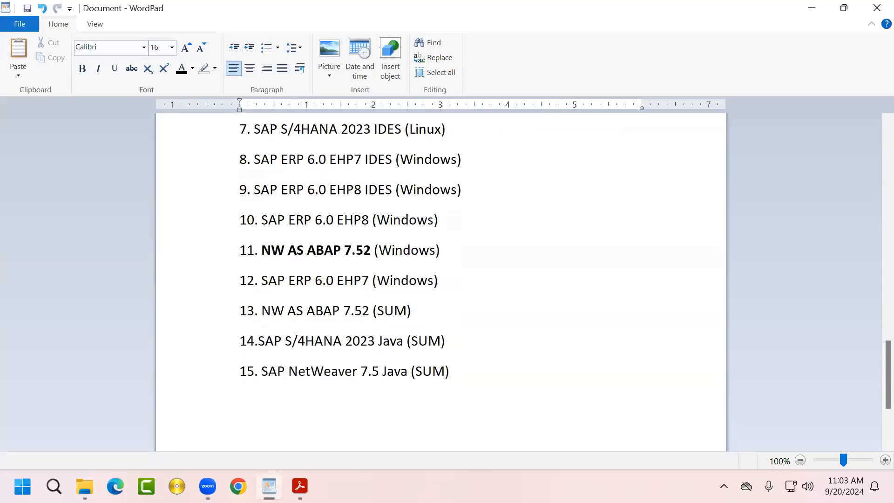
{"action": "type", "text": "16."}
{"action": "key", "text": "Caps_Lock"}
{"action": "type", "text": "SAP S"}
{"action": "key", "text": "Caps_Lock"}
{"action": "type", "text": "olution"}
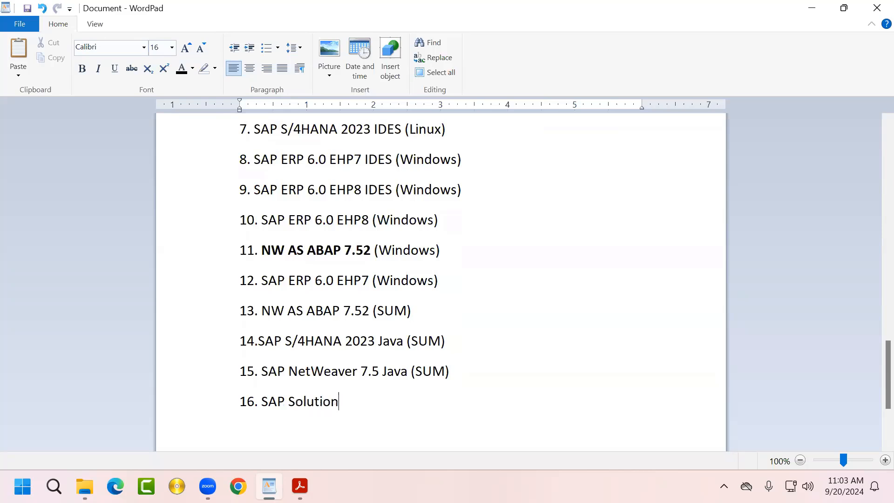
{"action": "key", "text": "Caps_Lock"}
{"action": "type", "text": "M"}
{"action": "key", "text": "Caps_Lock"}
{"action": "type", "text": "anager 7"}
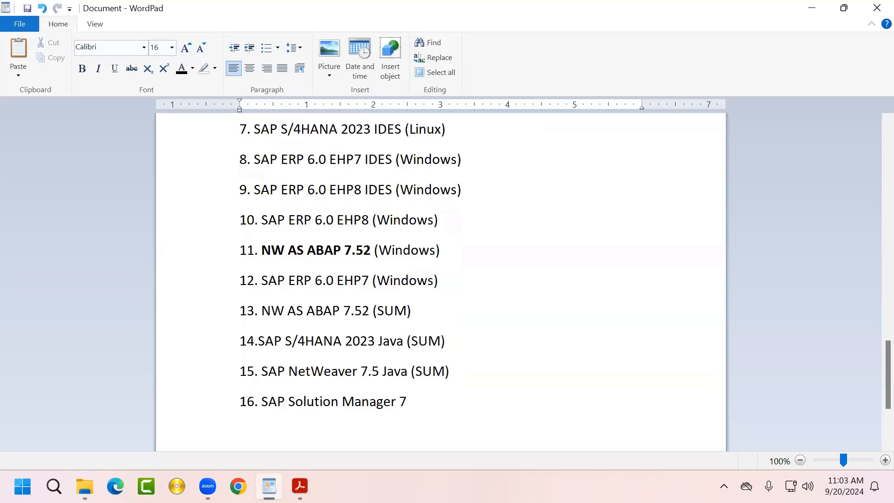
{"action": "key", "text": "BackSpace"}
{"action": "key", "text": "BackSpace"}
{"action": "key", "text": "BackSpace"}
{"action": "key", "text": "BackSpace"}
{"action": "key", "text": "BackSpace"}
{"action": "key", "text": "BackSpace"}
{"action": "key", "text": "BackSpace"}
{"action": "key", "text": "BackSpace"}
{"action": "key", "text": "BackSpace"}
{"action": "key", "text": "BackSpace"}
{"action": "key", "text": "BackSpace"}
{"action": "key", "text": "BackSpace"}
{"action": "key", "text": "BackSpace"}
{"action": "key", "text": "BackSpace"}
{"action": "key", "text": "BackSpace"}
{"action": "key", "text": "BackSpace"}
{"action": "key", "text": "BackSpace"}
{"action": "key", "text": "BackSpace"}
{"action": "key", "text": "BackSpace"}
{"action": "key", "text": "BackSpace"}
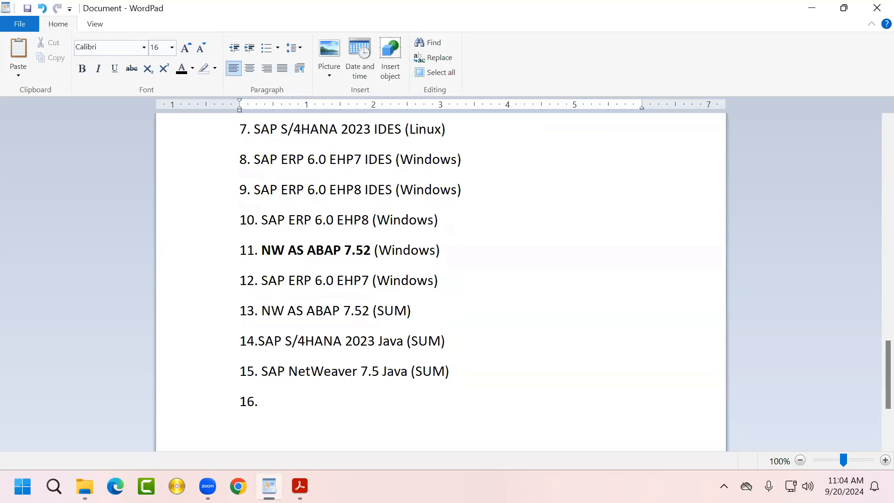
Complete entry 16 with the text "SAP Solution Manager 7.2 Java (SUM)"
{"action": "key", "text": "Caps_Lock"}
{"action": "type", "text": "SAP"}
{"action": "key", "text": "Caps_Lock"}
{"action": "type", "text": "Solution"}
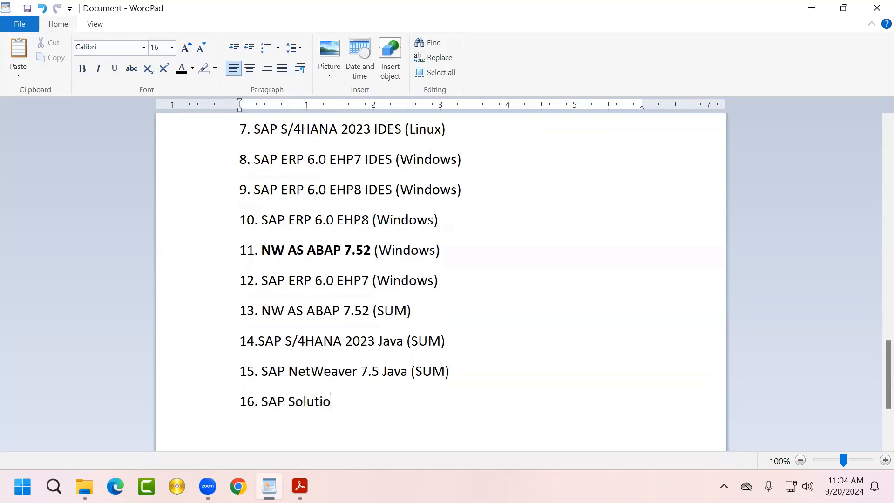
{"action": "key", "text": "Caps_Lock"}
{"action": "type", "text": "M"}
{"action": "key", "text": "Caps_Lock"}
{"action": "type", "text": "anager "}
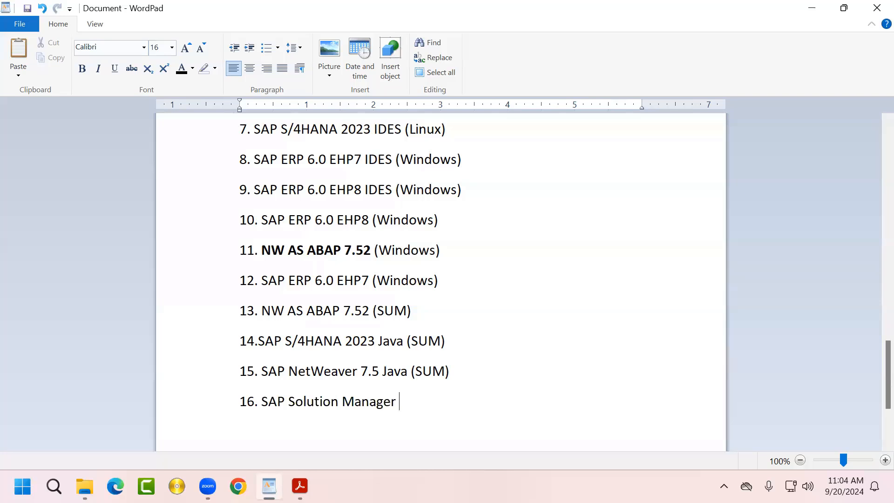
{"action": "type", "text": "7.2 Java ("}
{"action": "key", "text": "Caps_Lock"}
{"action": "type", "text": "SUM)"}
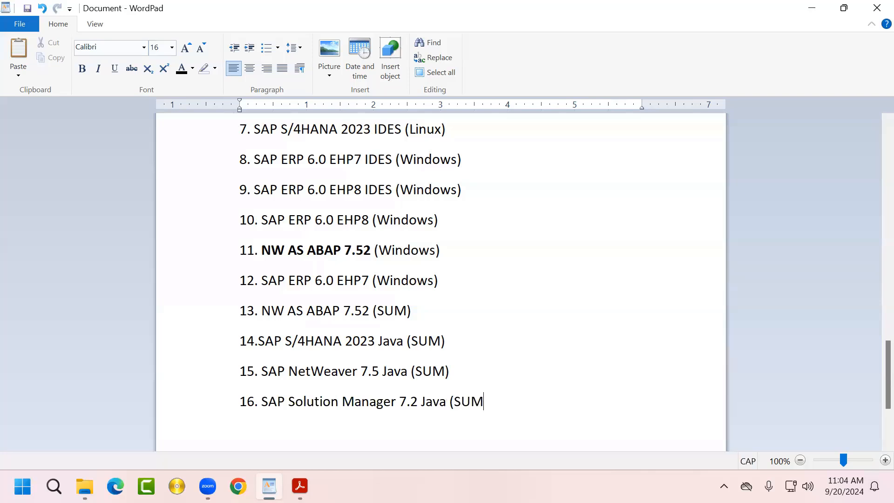
{"action": "key", "text": "Caps_Lock"}
{"action": "left_click_drag", "start_coordinate": [259, 342], "coordinate": [445, 343]}
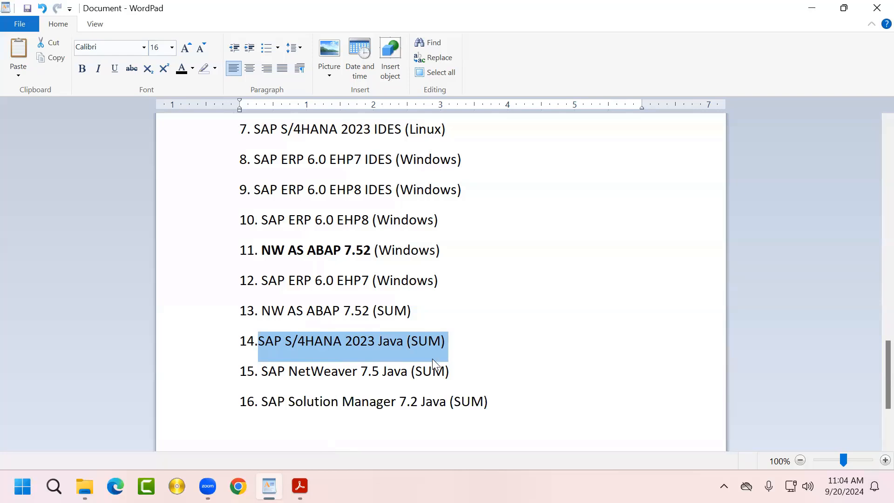
{"action": "left_click", "coordinate": [495, 363]}
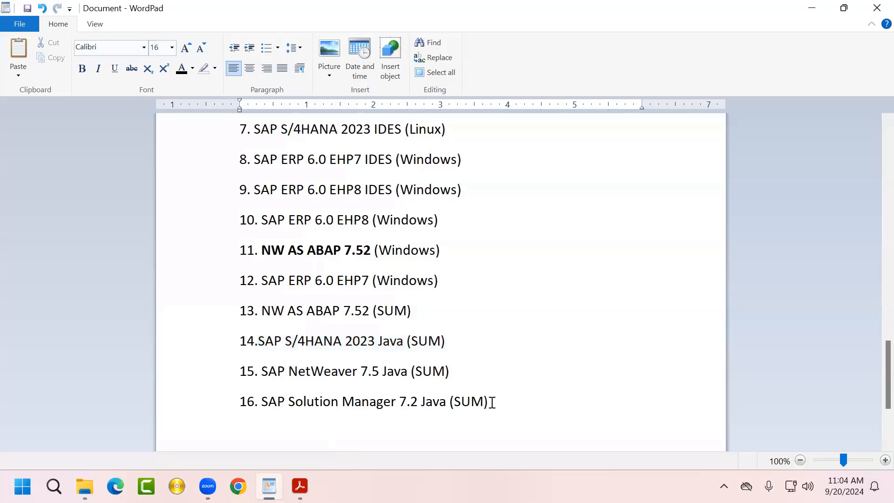
{"action": "left_click_drag", "start_coordinate": [487, 399], "coordinate": [263, 344]}
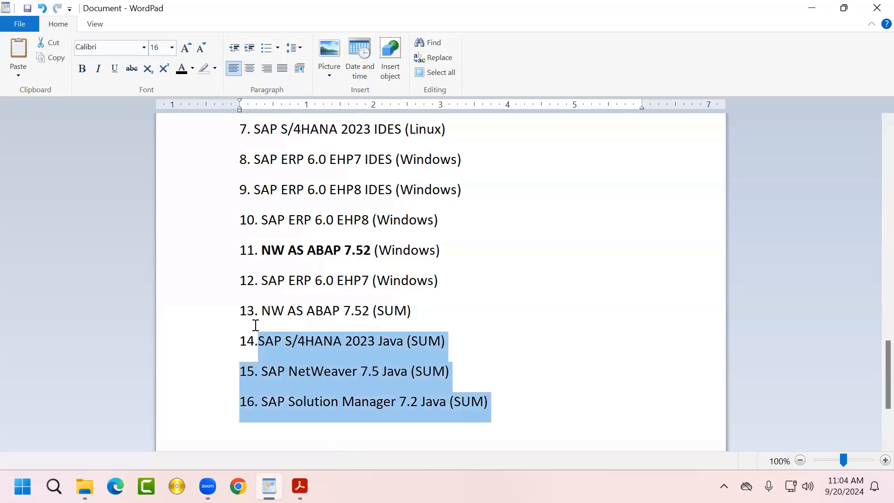
{"action": "left_click_drag", "start_coordinate": [263, 310], "coordinate": [409, 309]}
Add the entry "17. SAP NetWeaver 7.5 ABAP" below entry 16 and start a new line
{"action": "left_click", "coordinate": [503, 404]}
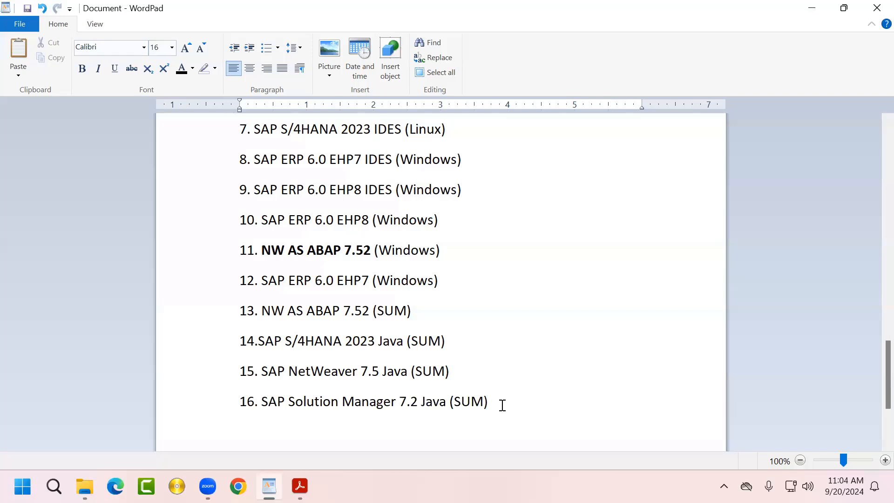
{"action": "key", "text": "Return"}
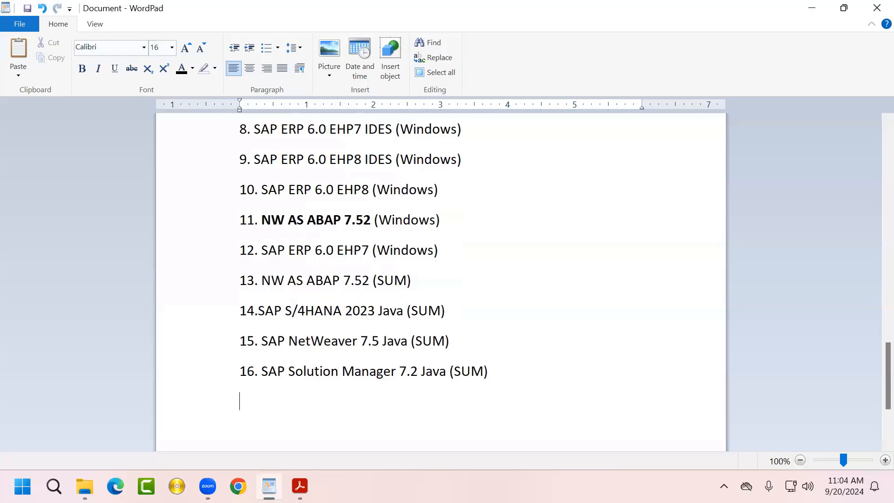
{"action": "type", "text": "17."}
{"action": "key", "text": "Caps_Lock"}
{"action": "type", "text": "SAP N"}
{"action": "key", "text": "Caps_Lock"}
{"action": "type", "text": "etWeaver 7.5"}
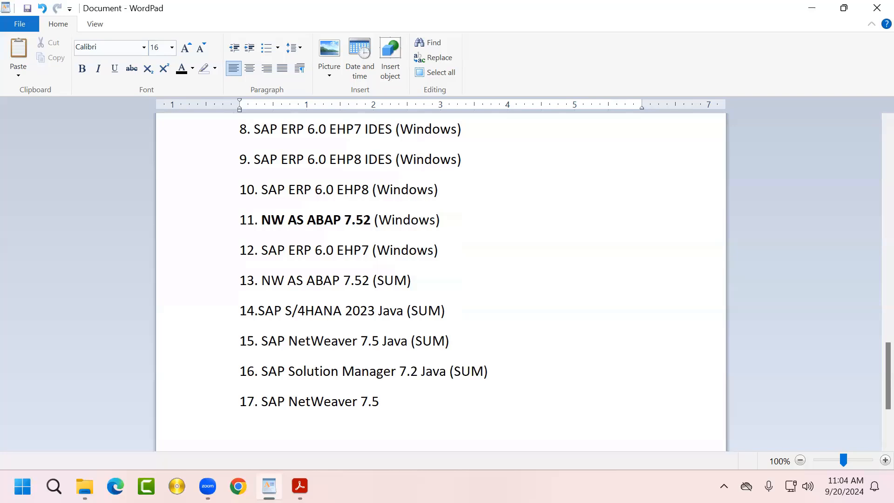
{"action": "key", "text": "Caps_Lock"}
{"action": "type", "text": "ABAP"}
{"action": "key", "text": "Return"}
Add the entry "18. SAP ERP 6.0 EHP8 ABAP" on the line below entry 17
{"action": "type", "text": "1"}
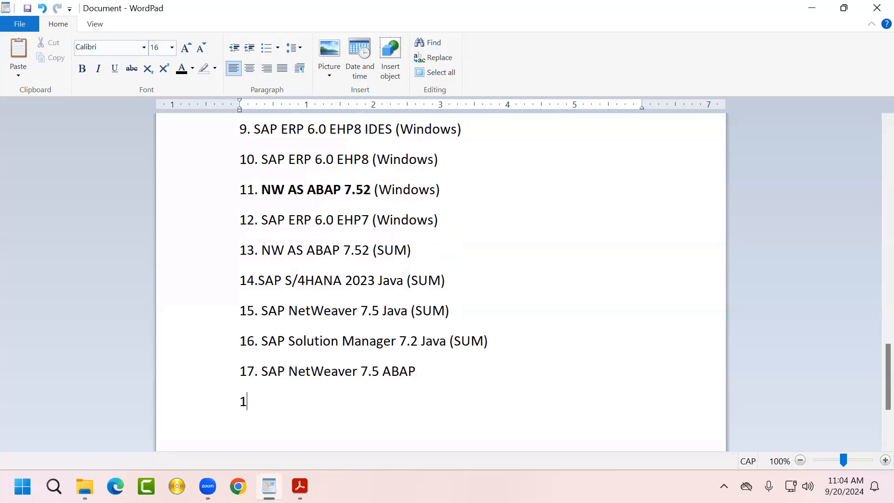
{"action": "type", "text": "8. SAP ERP 6.0"}
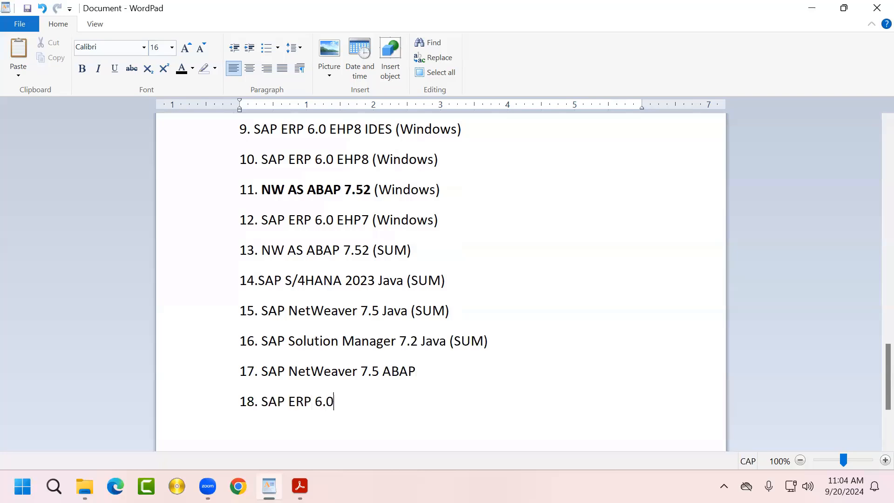
{"action": "type", "text": " EHP8 ABAP"}
{"action": "key", "text": "Caps_Lock"}
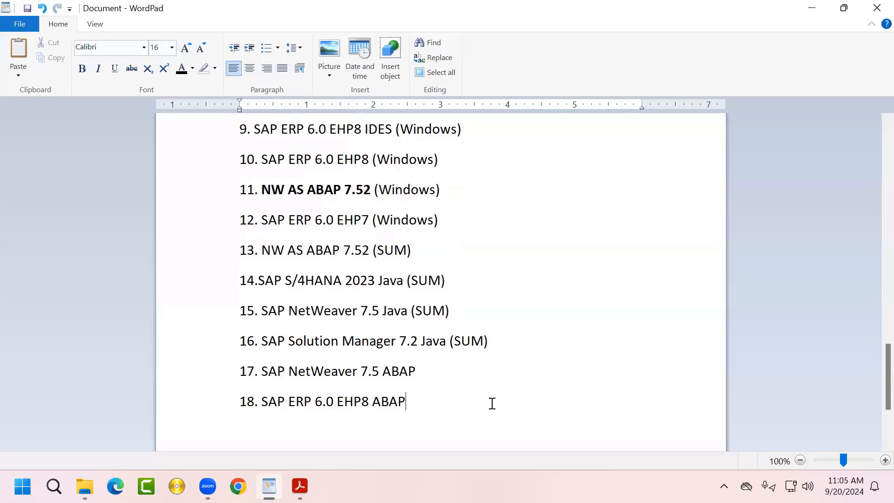
Append "(SUM)" to entries 17 and 18 and start a new line below entry 18
{"action": "left_click", "coordinate": [441, 375]}
{"action": "key", "text": "Caps_Lock"}
{"action": "type", "text": "(SUM)"}
{"action": "left_click", "coordinate": [437, 407]}
{"action": "type", "text": "UM)"}
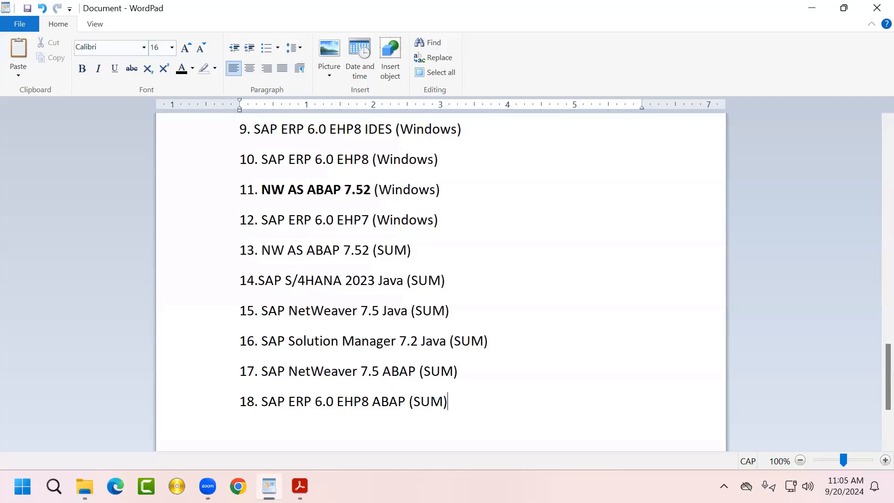
{"action": "key", "text": "Caps_Lock"}
{"action": "key", "text": "Return"}
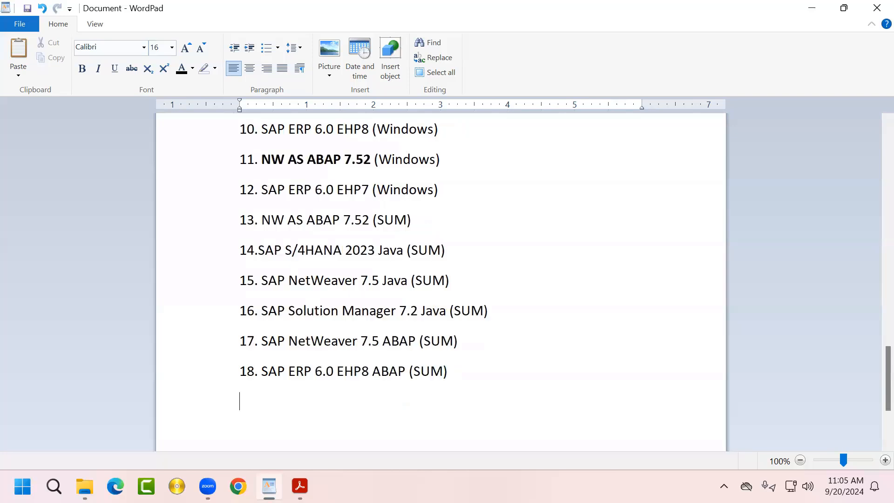
Add the entry "19. SAP Solution Manager 7.2 ABAP (SUM)" on the line below entry 18
{"action": "type", "text": "10"}
{"action": "key", "text": "BackSpace"}
{"action": "type", "text": "9."}
{"action": "key", "text": "Caps_Lock"}
{"action": "type", "text": "SAP S"}
{"action": "key", "text": "Caps_Lock"}
{"action": "type", "text": "olut"}
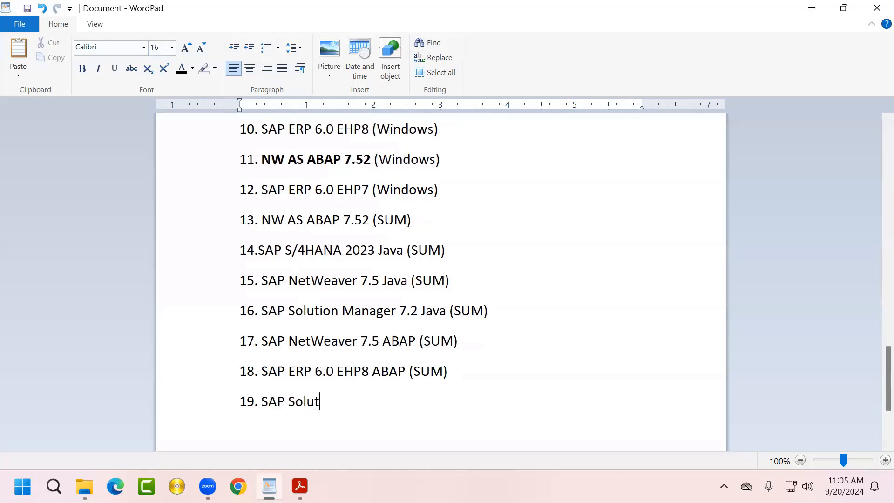
{"action": "type", "text": "ion Manager 7"}
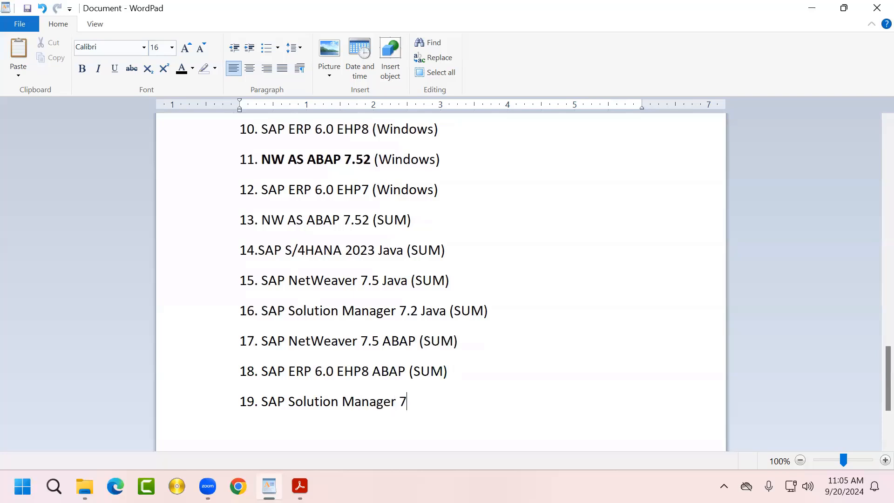
{"action": "type", "text": ".2"}
{"action": "key", "text": "Caps_Lock"}
{"action": "type", "text": "ABAP (SUM)"}
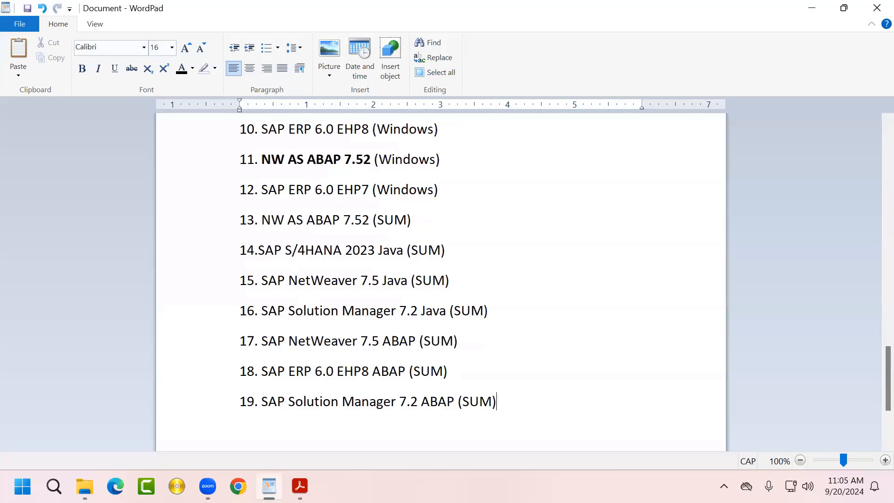
Extend the suffix of entry 14, SAP S/4HANA 2023 Java, to "(SUM/Standard)"
{"action": "key", "text": "Caps_Lock"}
{"action": "type", "text": "/"}
{"action": "key", "text": "Caps_Lock"}
{"action": "type", "text": "S"}
{"action": "key", "text": "Caps_Lock"}
{"action": "type", "text": "tandard"}
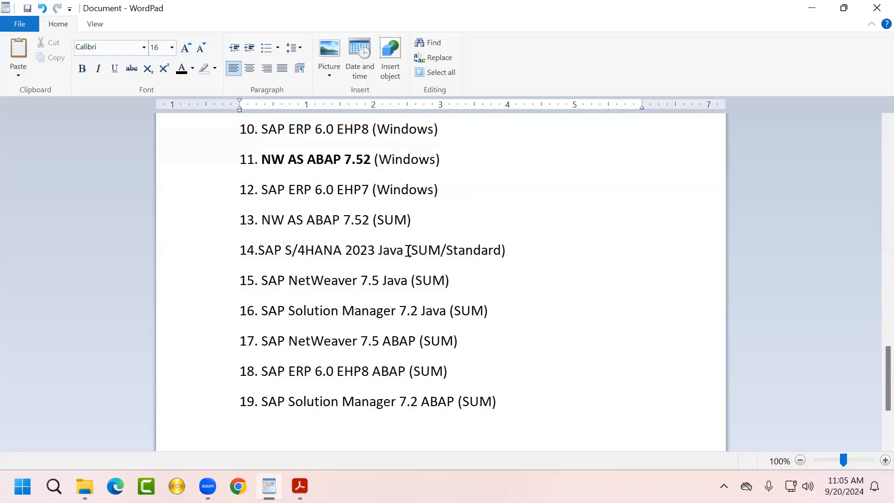
Copy "(SUM/Standard)" from entry 14 over the suffixes of entries 15 and 13, without leaving extra blank lines
{"action": "left_click_drag", "start_coordinate": [408, 252], "coordinate": [504, 251]}
{"action": "key", "text": "ctrl+c"}
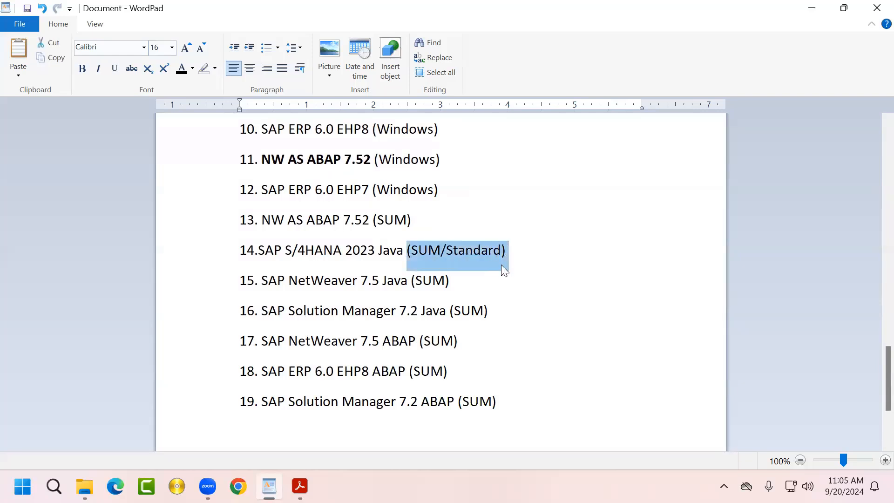
{"action": "left_click_drag", "start_coordinate": [410, 280], "coordinate": [455, 281]}
{"action": "key", "text": "ctrl+v"}
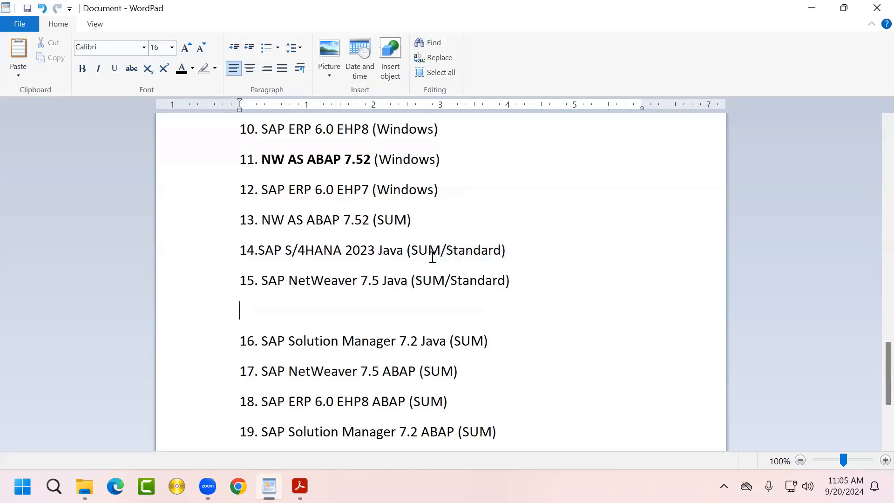
{"action": "key", "text": "BackSpace"}
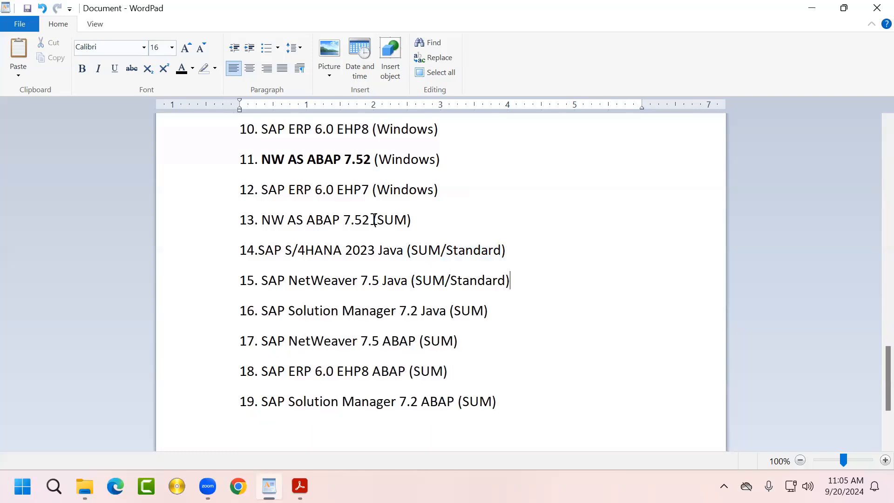
{"action": "left_click_drag", "start_coordinate": [374, 220], "coordinate": [425, 225]}
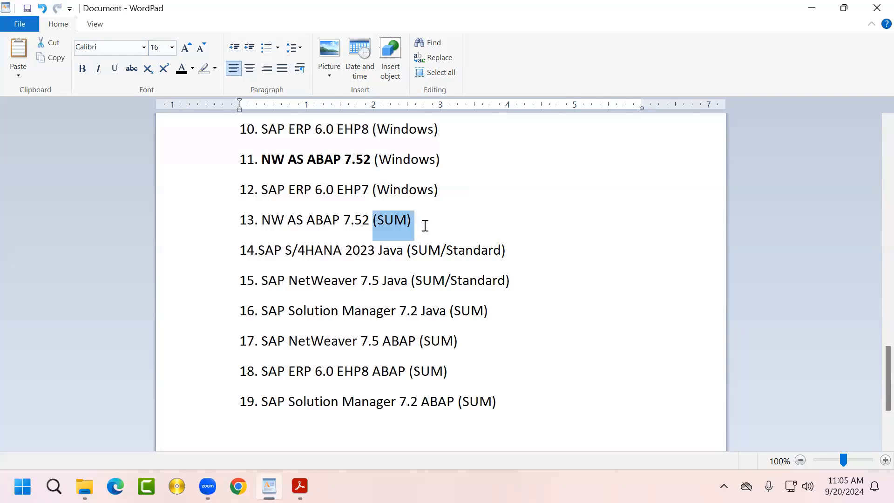
{"action": "key", "text": "ctrl+v"}
{"action": "key", "text": "BackSpace"}
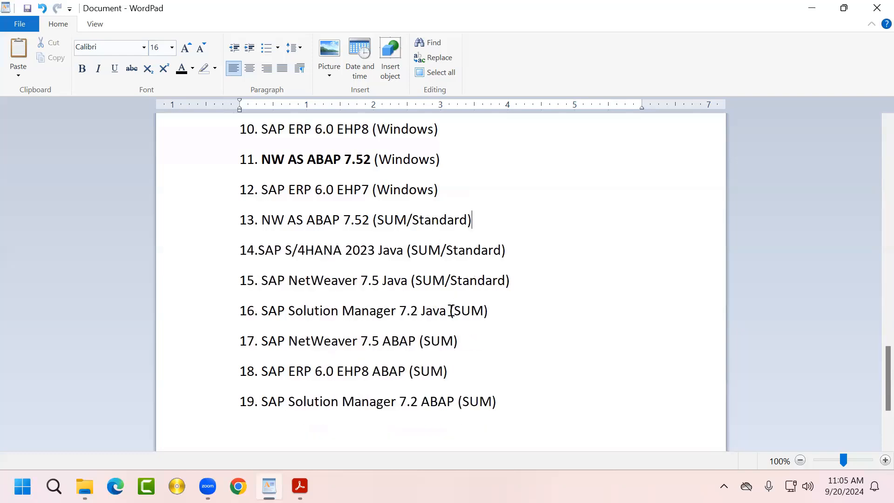
Replace "(SUM)" in entries 16 and 17 with the copied "(SUM/Standard)", removing the extra line breaks
{"action": "left_click_drag", "start_coordinate": [451, 310], "coordinate": [489, 309]}
{"action": "key", "text": "ctrl+v"}
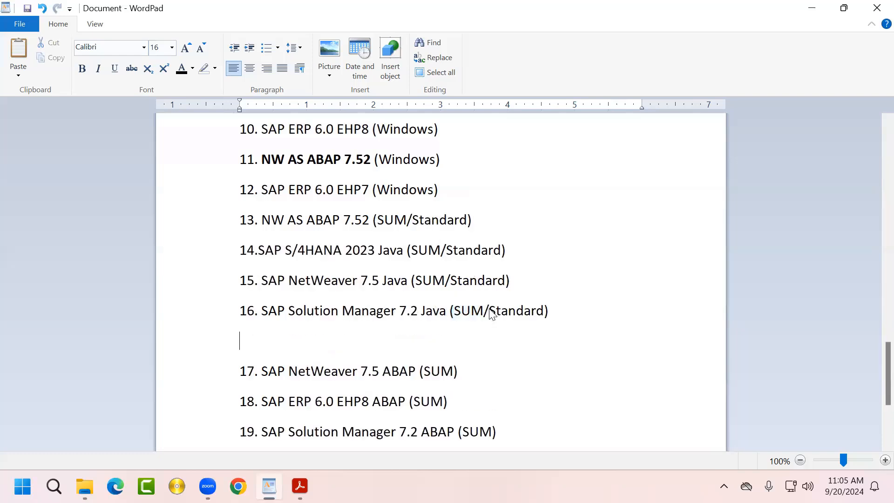
{"action": "key", "text": "BackSpace"}
{"action": "left_click_drag", "start_coordinate": [419, 342], "coordinate": [457, 342]}
{"action": "key", "text": "ctrl+v"}
{"action": "key", "text": "BackSpace"}
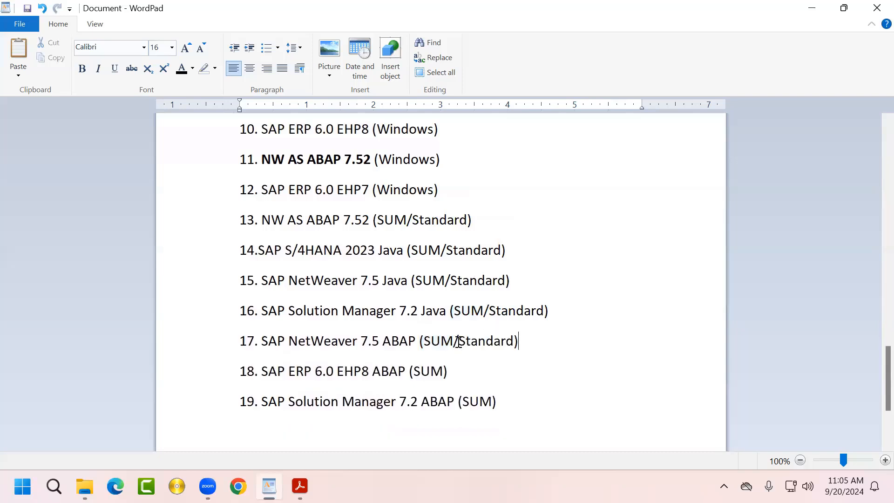
Replace "(SUM)" in entries 18 and 19 with the copied "(SUM/Standard)", keeping each entry on a single line
{"action": "left_click_drag", "start_coordinate": [409, 371], "coordinate": [453, 371]}
{"action": "key", "text": "ctrl+v"}
{"action": "key", "text": "BackSpace"}
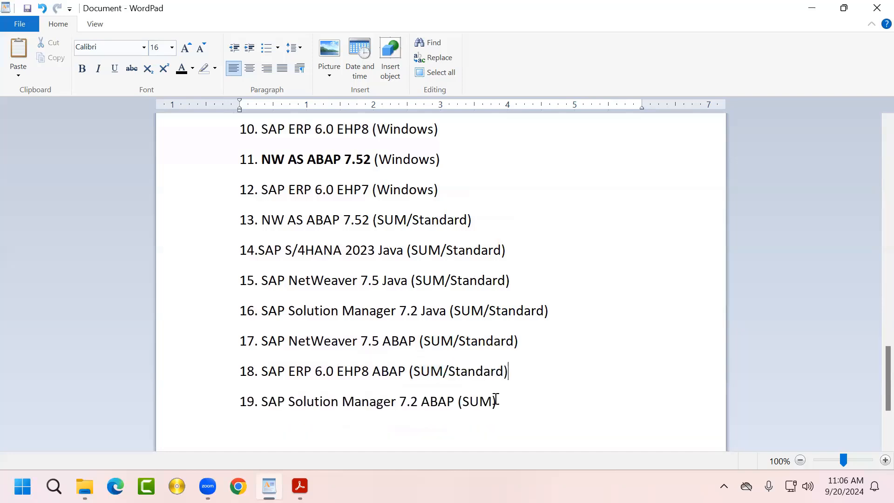
{"action": "left_click_drag", "start_coordinate": [458, 401], "coordinate": [496, 401]}
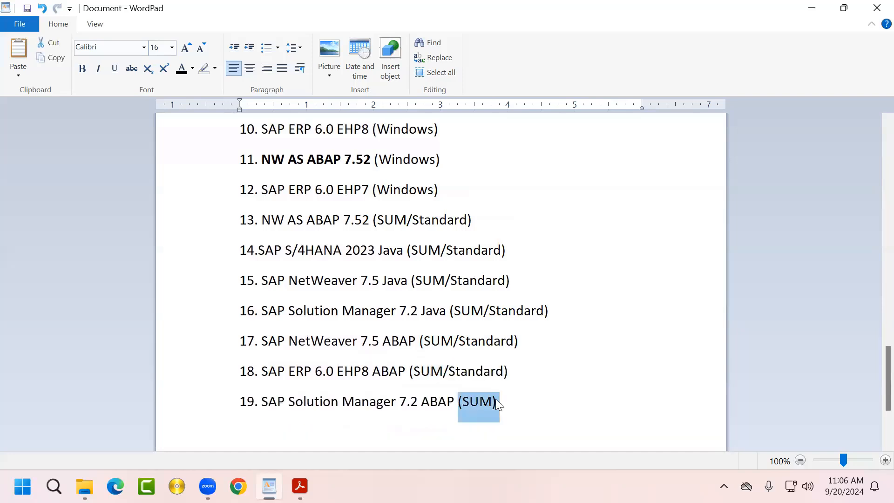
{"action": "key", "text": "ctrl+v"}
{"action": "key", "text": "BackSpace"}
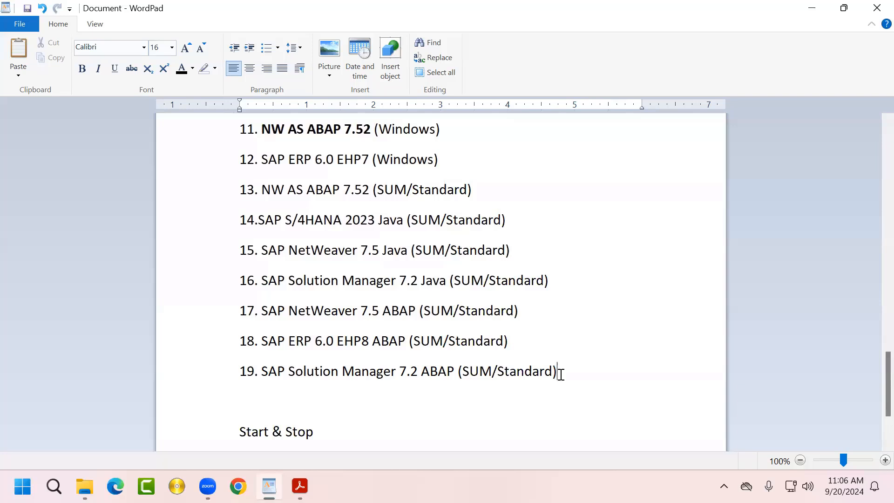
Add the entry "20. SAP S/4HANA 2023 Linux (SUM/Standard)" on the line below entry 19, reusing the copied suffix
{"action": "key", "text": "ctrl+z"}
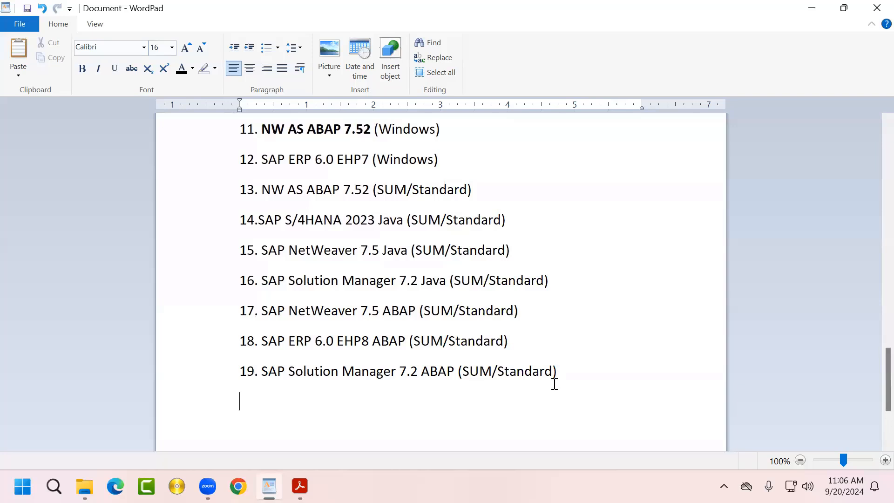
{"action": "type", "text": "20."}
{"action": "key", "text": "Caps_Lock"}
{"action": "type", "text": "SAP S/4"}
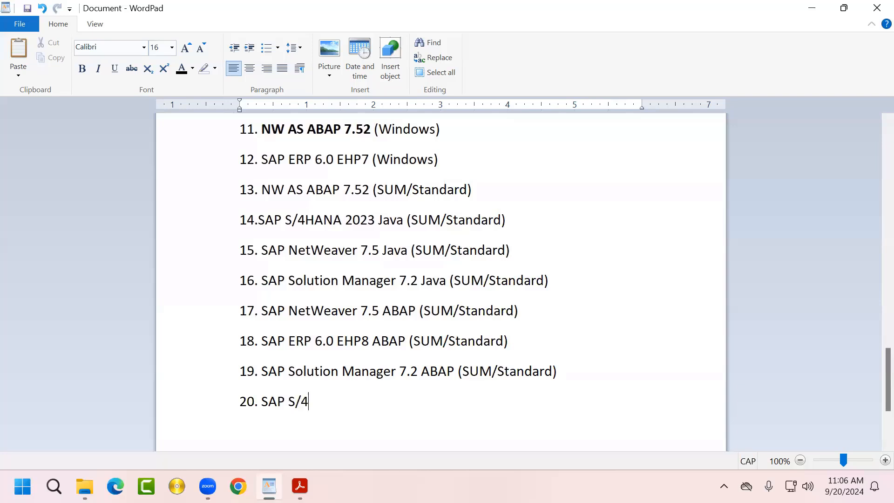
{"action": "type", "text": "HANA 2023 "}
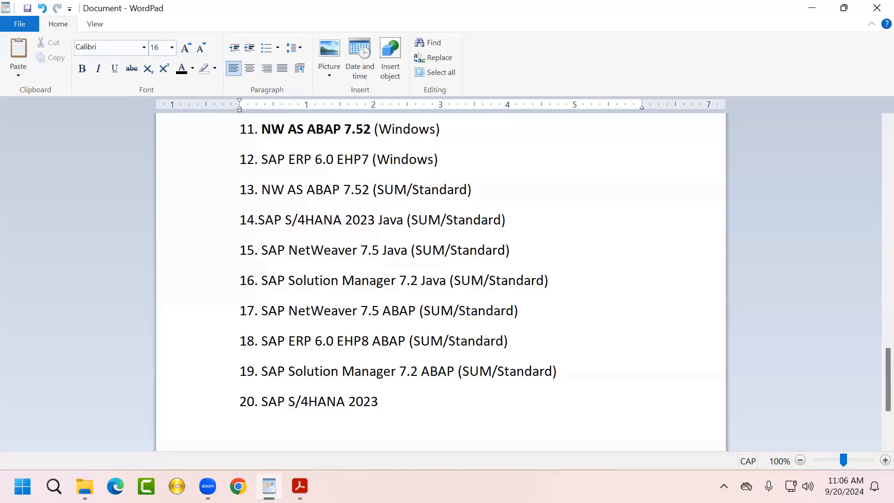
{"action": "type", "text": "L"}
{"action": "key", "text": "Caps_Lock"}
{"action": "type", "text": "inux"}
{"action": "key", "text": "ctrl+v"}
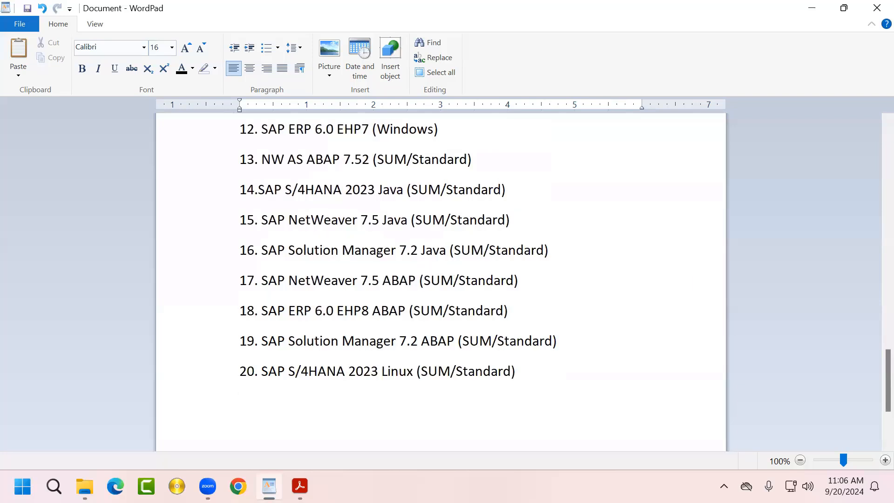
Review the Implementation Topics list and the Start & Stop, Post-Installation Steps and Support Packages topics below it
{"action": "scroll", "coordinate": [607, 383], "scroll_direction": "up", "scroll_amount": 3}
{"action": "scroll", "coordinate": [607, 383], "scroll_direction": "up", "scroll_amount": 6}
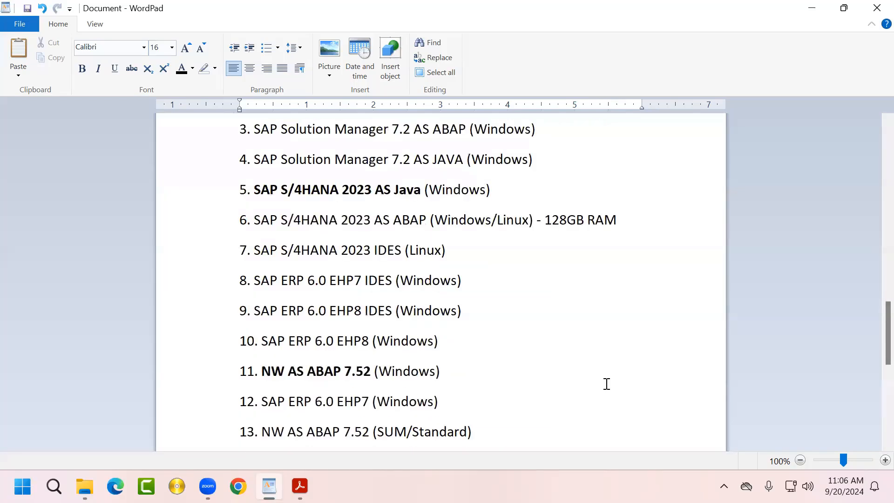
{"action": "scroll", "coordinate": [608, 383], "scroll_direction": "down", "scroll_amount": 5}
{"action": "scroll", "coordinate": [608, 382], "scroll_direction": "down", "scroll_amount": 8}
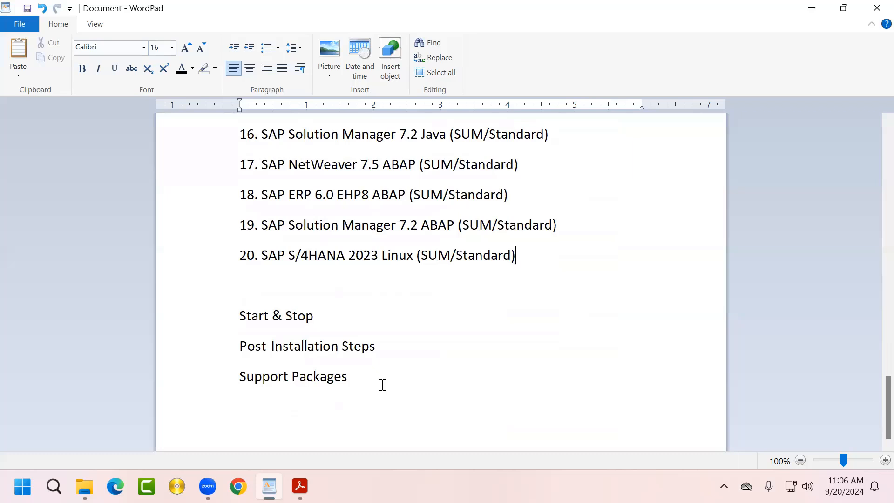
{"action": "left_click_drag", "start_coordinate": [358, 381], "coordinate": [233, 371]}
{"action": "left_click", "coordinate": [616, 340]}
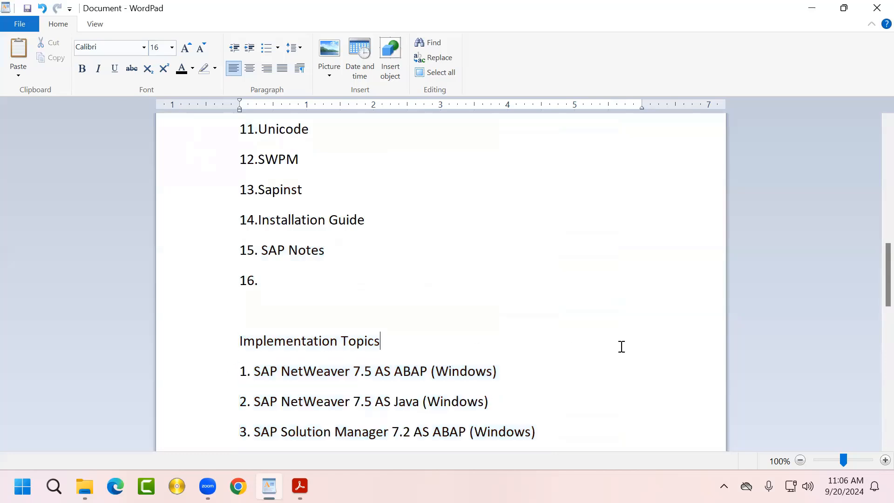
{"action": "scroll", "coordinate": [616, 342], "scroll_direction": "down", "scroll_amount": 15}
{"action": "scroll", "coordinate": [622, 346], "scroll_direction": "up", "scroll_amount": 3}
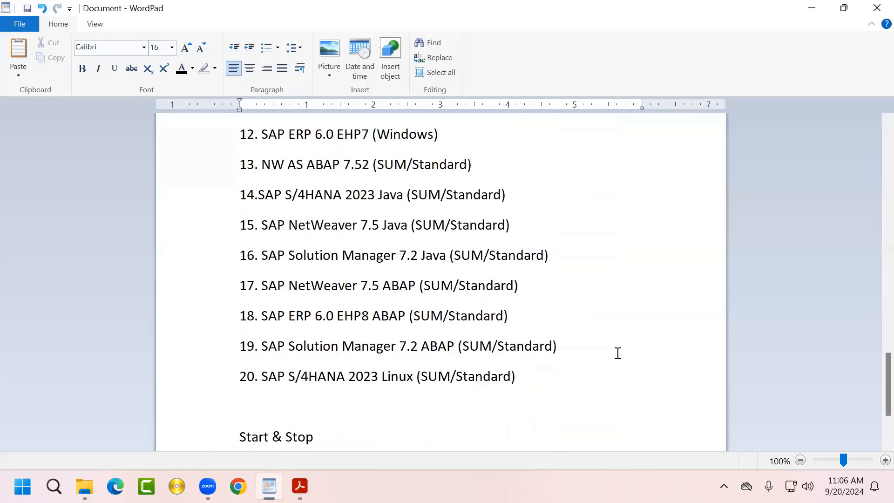
{"action": "scroll", "coordinate": [614, 355], "scroll_direction": "up", "scroll_amount": 3}
{"action": "scroll", "coordinate": [604, 357], "scroll_direction": "down", "scroll_amount": 3}
{"action": "scroll", "coordinate": [430, 382], "scroll_direction": "down", "scroll_amount": 4}
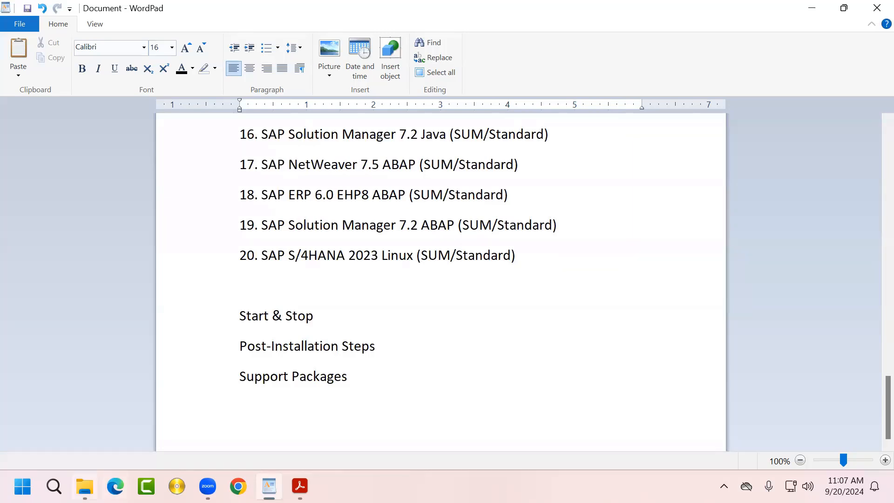
Open ADM100_EN_Col23.pdf in Acrobat and view the lesson list of Unit 2: Starting and Stopping Application Server ABAP
{"action": "left_click", "coordinate": [85, 486]}
{"action": "double_click", "coordinate": [243, 179]}
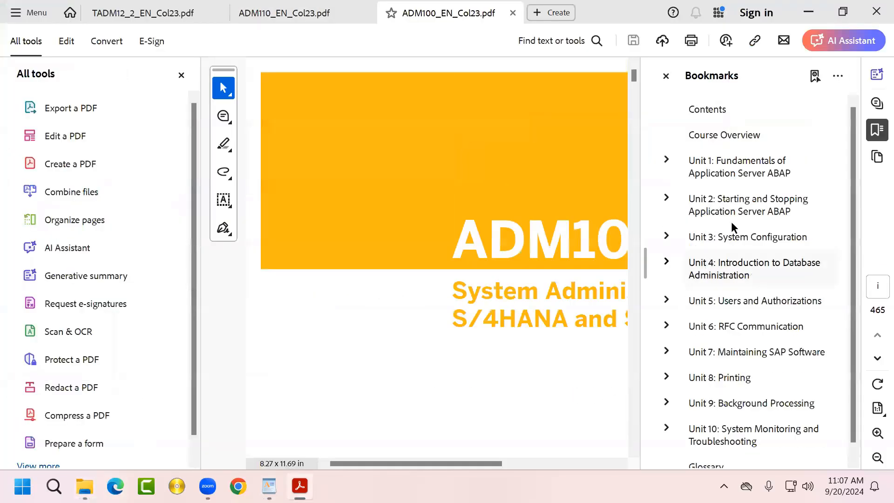
{"action": "left_click", "coordinate": [741, 214]}
{"action": "left_click", "coordinate": [181, 75]}
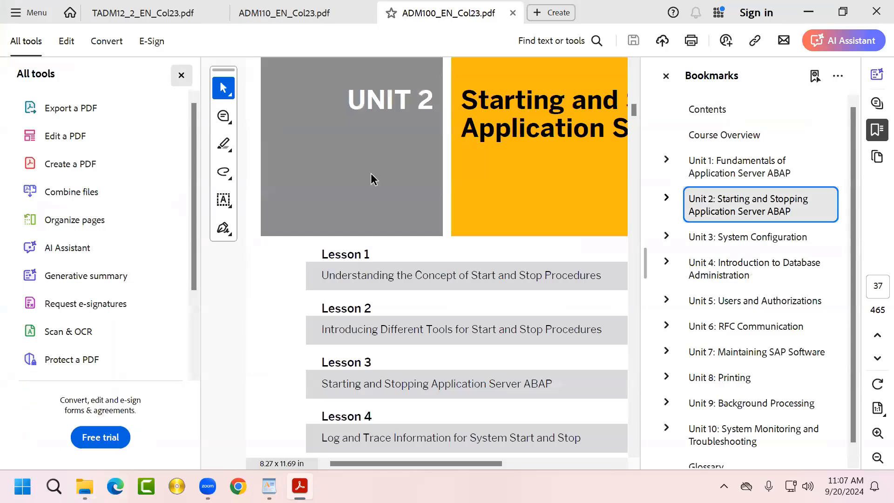
{"action": "scroll", "coordinate": [435, 329], "scroll_direction": "down", "scroll_amount": 2}
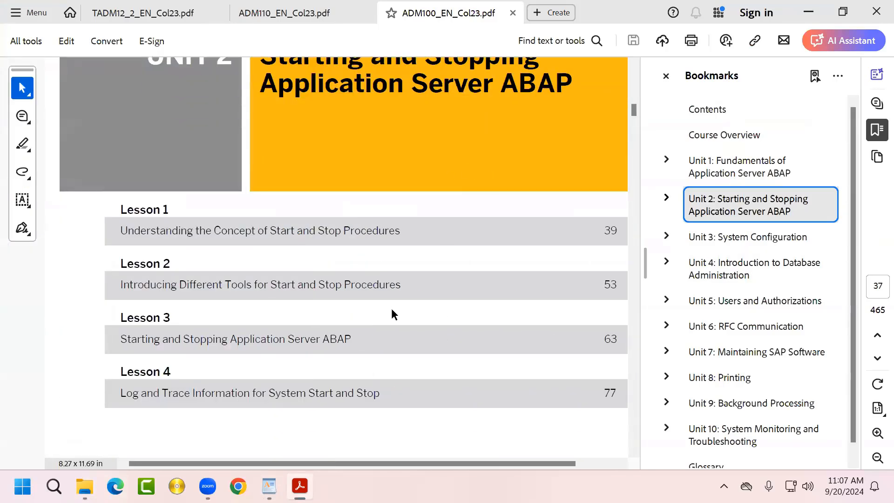
Go to Unit 5: Users and Authorizations and select the words "Users" and "Authorizations" in its title in turn
{"action": "left_click", "coordinate": [717, 301]}
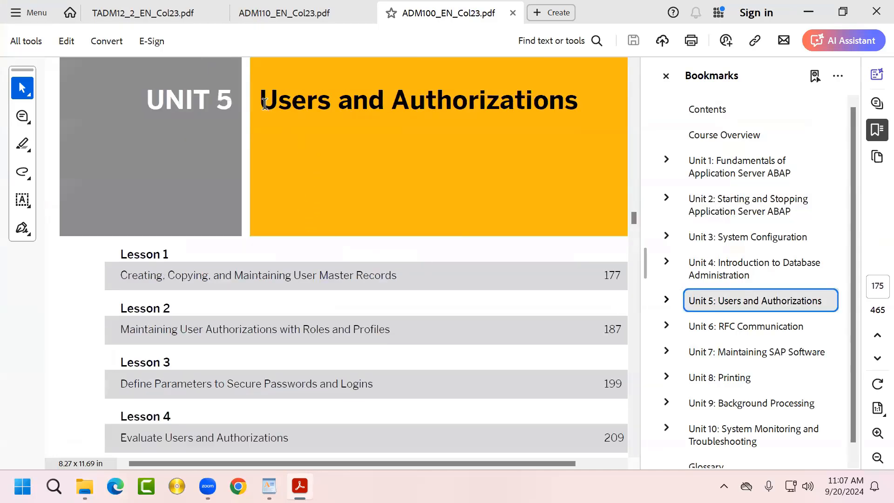
{"action": "left_click_drag", "start_coordinate": [263, 103], "coordinate": [333, 113]}
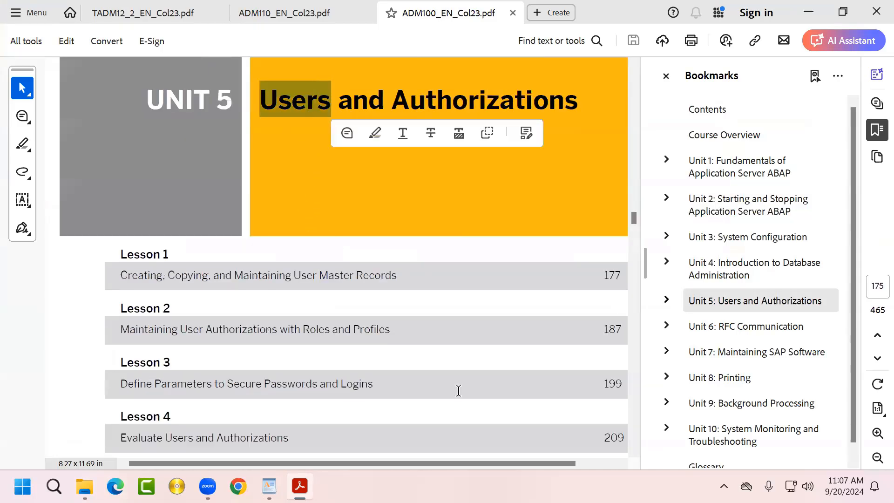
{"action": "left_click_drag", "start_coordinate": [394, 100], "coordinate": [578, 104]}
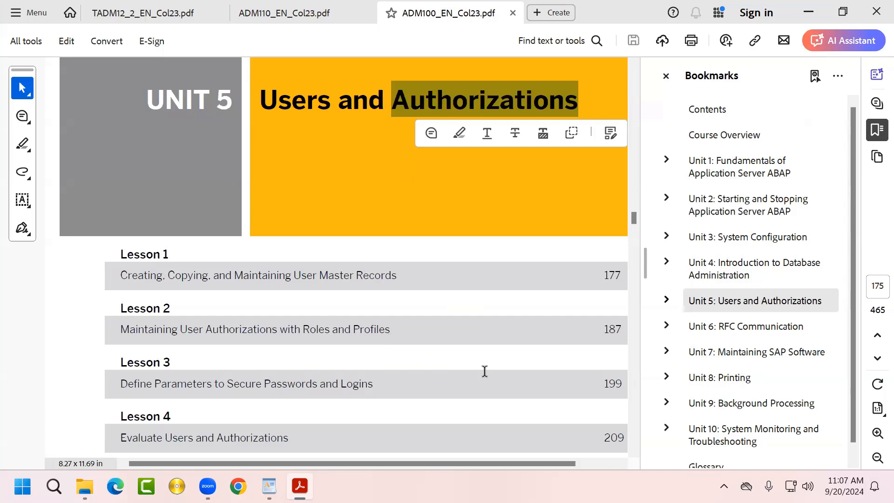
Look through the lesson lists of Unit 6: RFC Communication, Unit 3: System Configuration and Unit 5, ending on Unit 6
{"action": "left_click", "coordinate": [753, 330]}
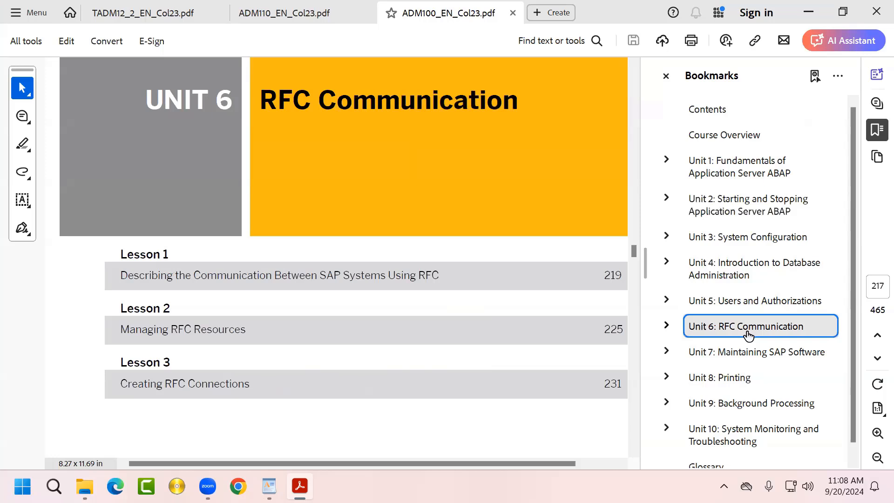
{"action": "left_click", "coordinate": [746, 240]}
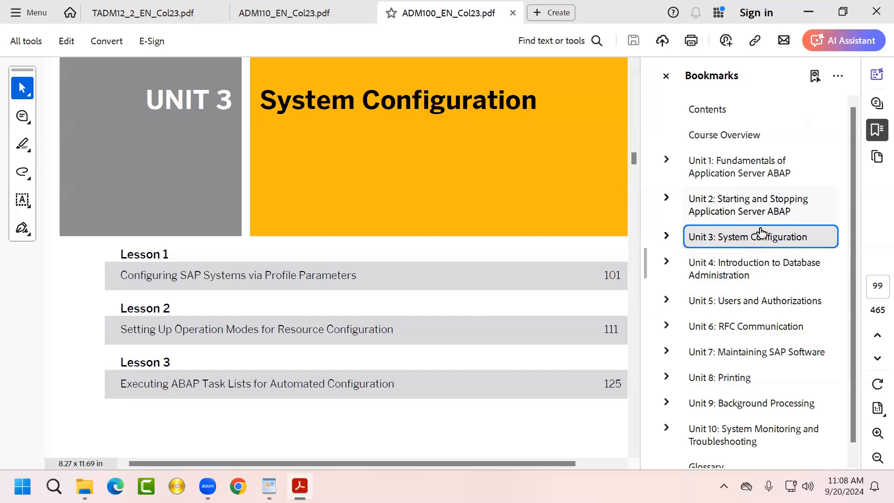
{"action": "left_click", "coordinate": [759, 306]}
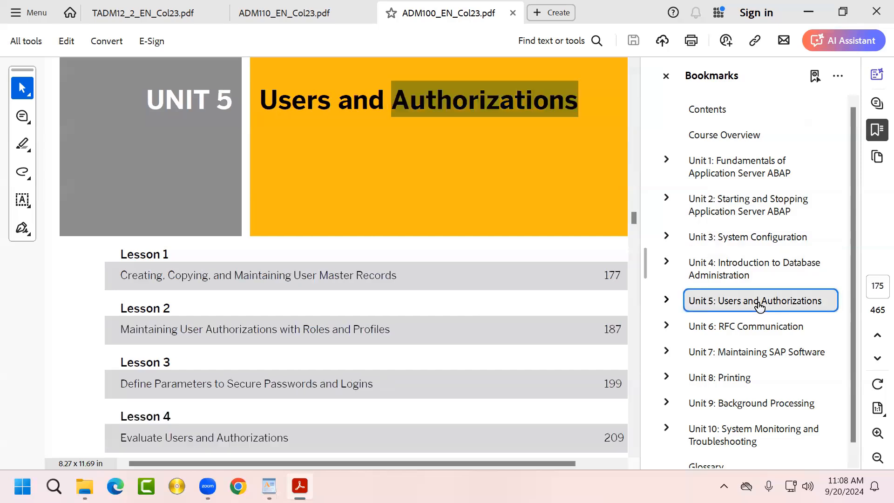
{"action": "left_click", "coordinate": [763, 331]}
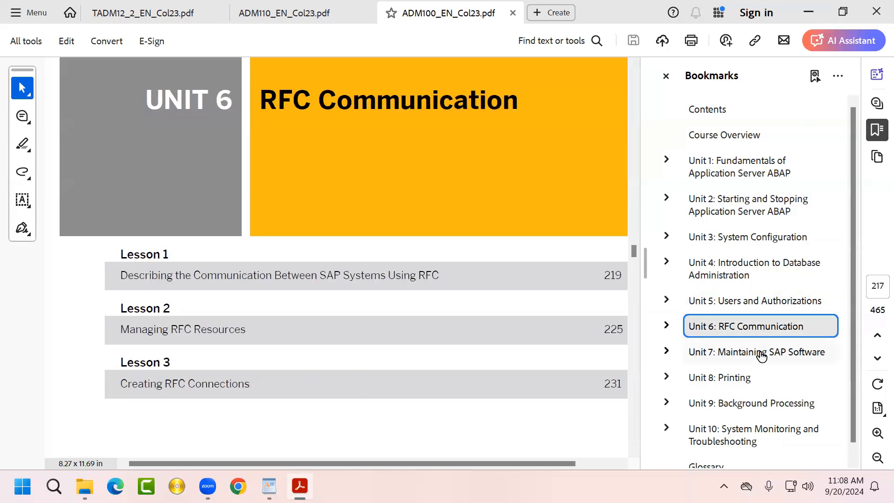
Go to Unit 7: Maintaining SAP Software and read through its lesson list
{"action": "left_click", "coordinate": [760, 353]}
{"action": "scroll", "coordinate": [201, 307], "scroll_direction": "down", "scroll_amount": 1}
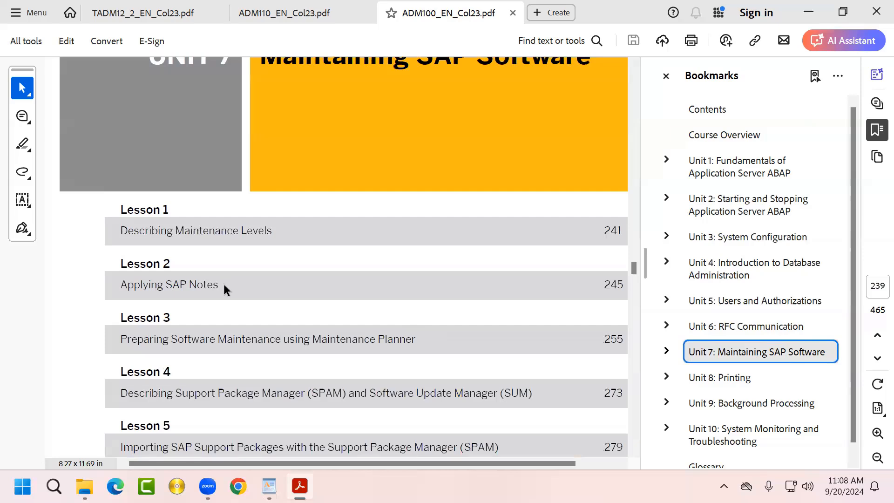
{"action": "scroll", "coordinate": [223, 282], "scroll_direction": "down", "scroll_amount": 1}
{"action": "scroll", "coordinate": [233, 314], "scroll_direction": "down", "scroll_amount": 1}
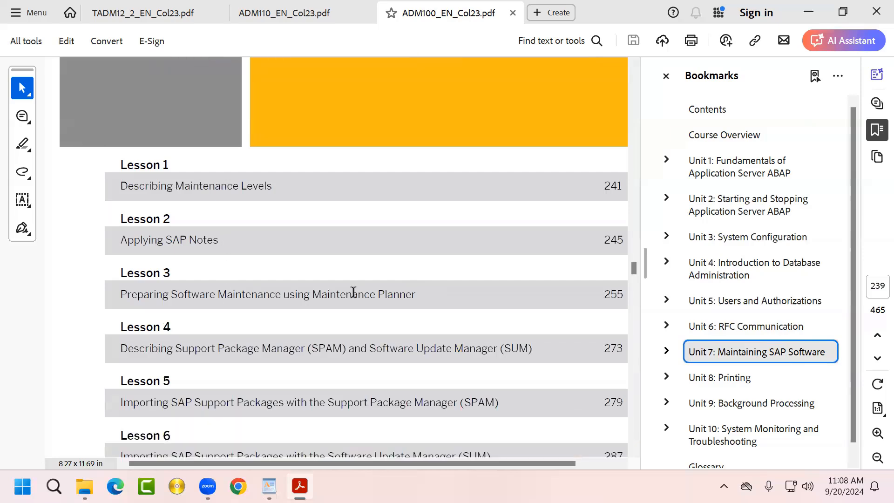
Read through the remaining lessons of Unit 7: Maintaining SAP Software and go to Unit 8: Printing
{"action": "scroll", "coordinate": [347, 309], "scroll_direction": "down", "scroll_amount": 1}
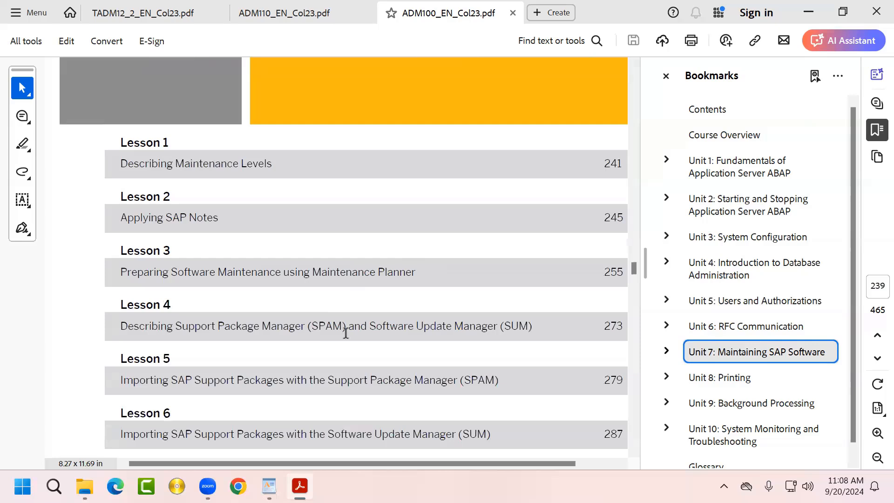
{"action": "scroll", "coordinate": [541, 332], "scroll_direction": "down", "scroll_amount": 1}
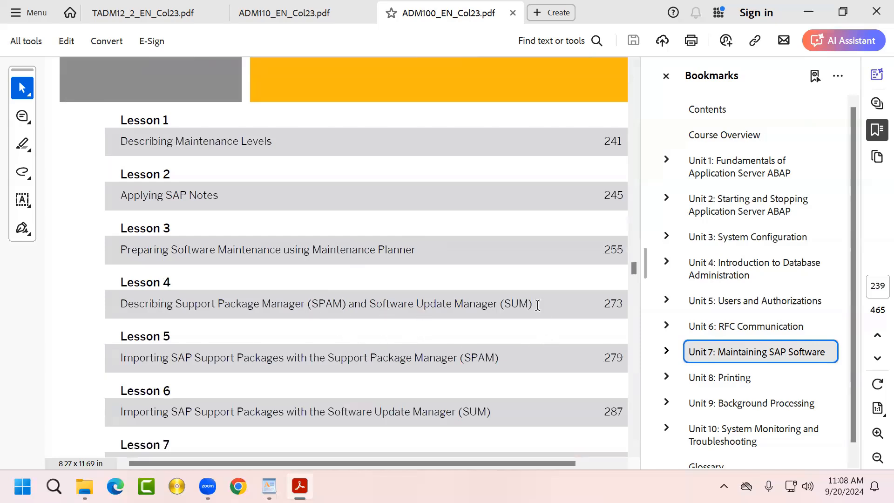
{"action": "scroll", "coordinate": [515, 339], "scroll_direction": "down", "scroll_amount": 3}
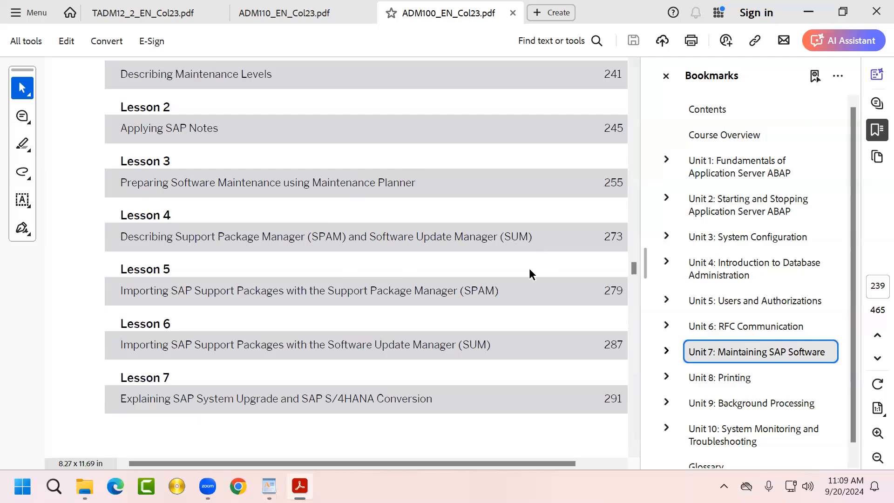
{"action": "left_click", "coordinate": [760, 379]}
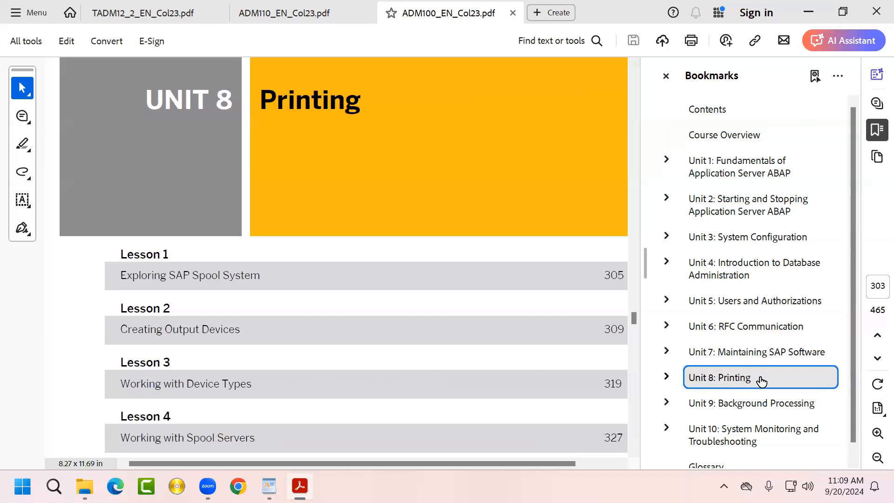
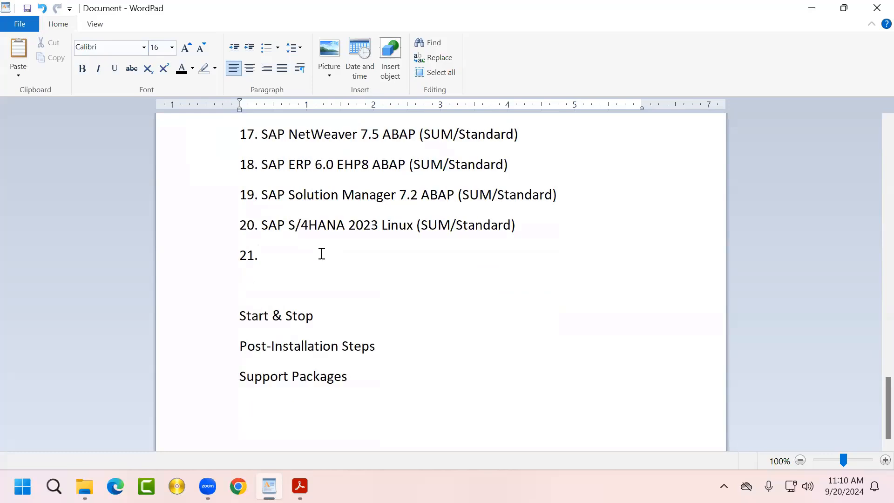
Add the lines "Client" and "TMS" below "Support Packages" in the topic list
{"action": "left_click", "coordinate": [353, 376]}
{"action": "key", "text": "Return"}
{"action": "key", "text": "Caps_Lock"}
{"action": "type", "text": "C"}
{"action": "key", "text": "Caps_Lock"}
{"action": "type", "text": "lient"}
{"action": "key", "text": "Return"}
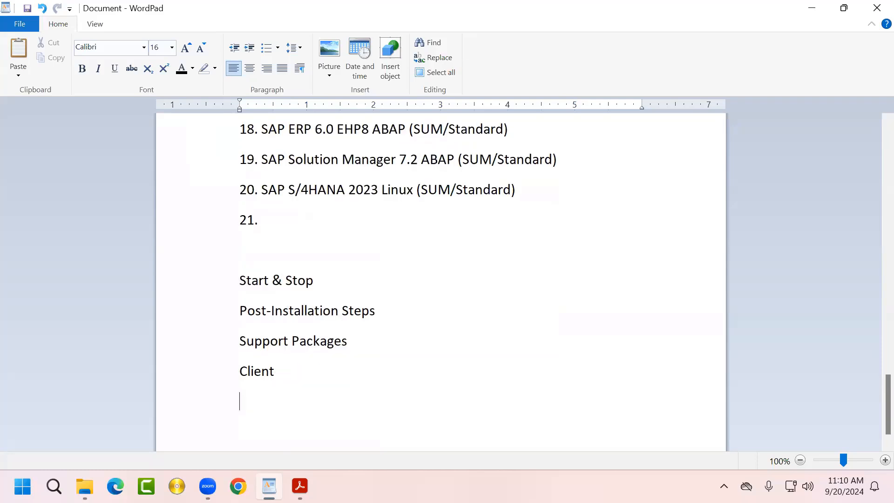
{"action": "key", "text": "Caps_Lock"}
{"action": "type", "text": "TMS"}
{"action": "key", "text": "Caps_Lock"}
{"action": "key", "text": "Return"}
Add the line "Transport Request" below "TMS" and start a new line
{"action": "key", "text": "Caps_Lock"}
{"action": "type", "text": "T"}
{"action": "key", "text": "Caps_Lock"}
{"action": "type", "text": "ransp"}
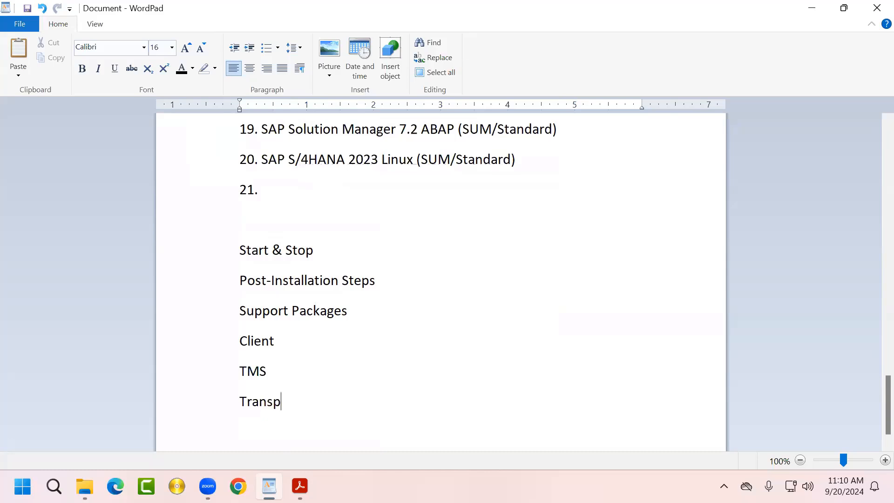
{"action": "type", "text": "ort"}
{"action": "key", "text": "Caps_Lock"}
{"action": "type", "text": "R"}
{"action": "key", "text": "Caps_Lock"}
{"action": "type", "text": "equest"}
{"action": "key", "text": "Return"}
Add the lines "SPAM" and "SAINT" below "Transport Request"
{"action": "key", "text": "Caps_Lock"}
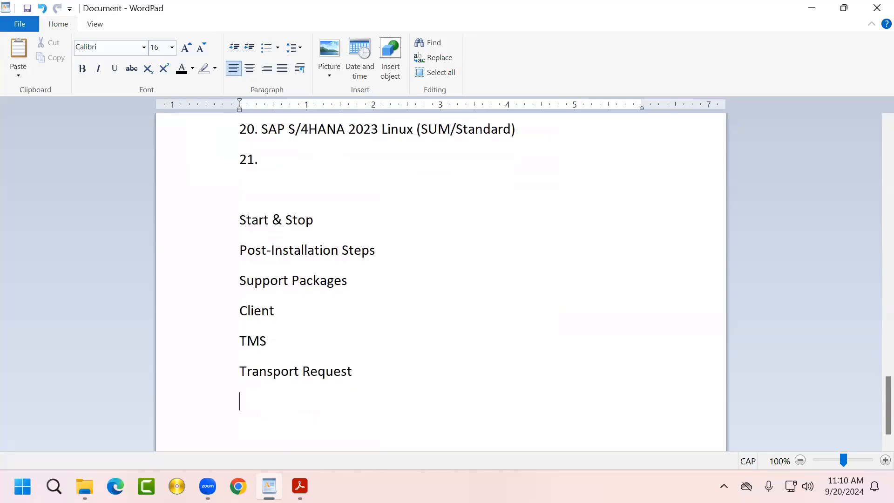
{"action": "type", "text": "SPAM"}
{"action": "key", "text": "Return"}
{"action": "type", "text": "SA"}
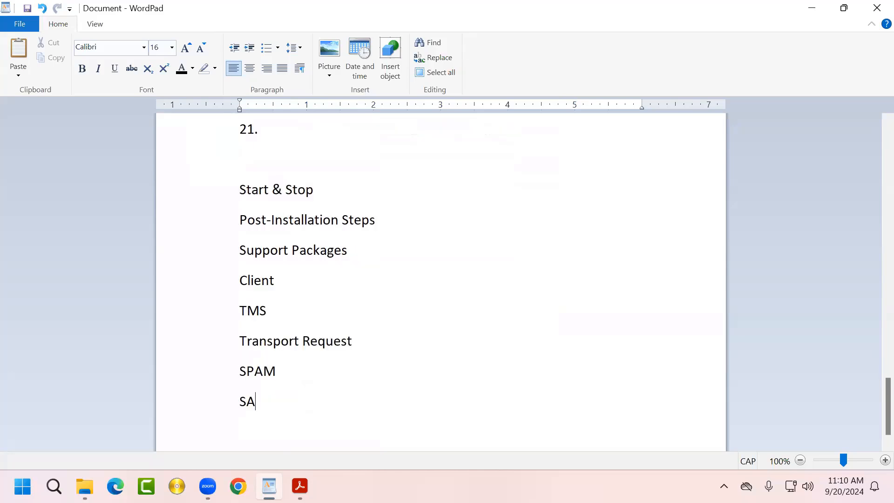
{"action": "type", "text": "INT"}
{"action": "key", "text": "Return"}
Add the line "Kernel Upgrade" below "SAINT" and select the lines from "Client" through "Kernel Upgrade"
{"action": "type", "text": "K"}
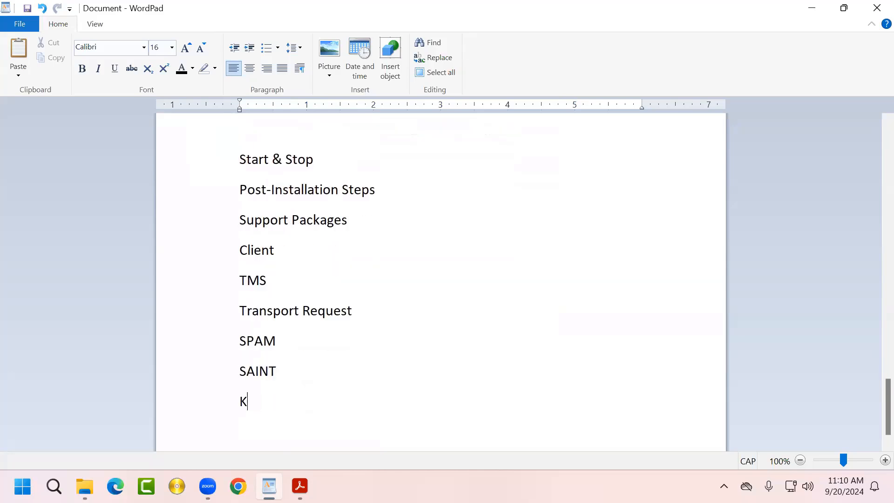
{"action": "key", "text": "Caps_Lock"}
{"action": "type", "text": "ernel Upgrade"}
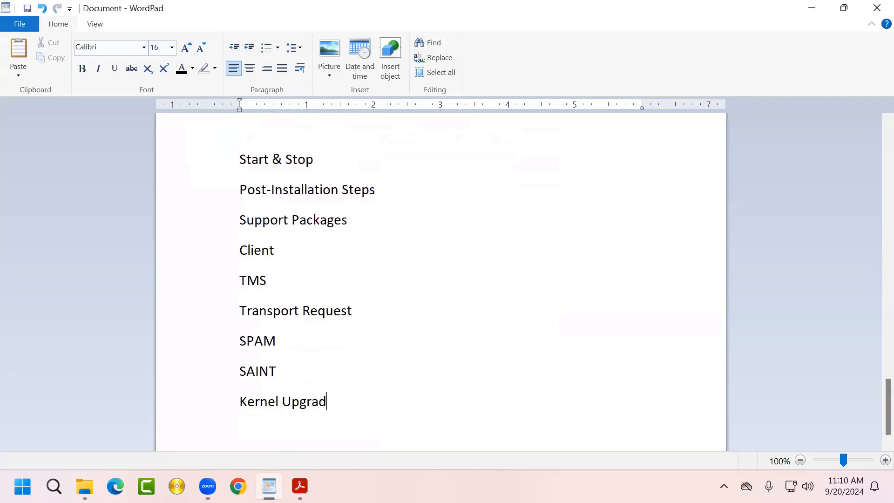
{"action": "key", "text": "Return"}
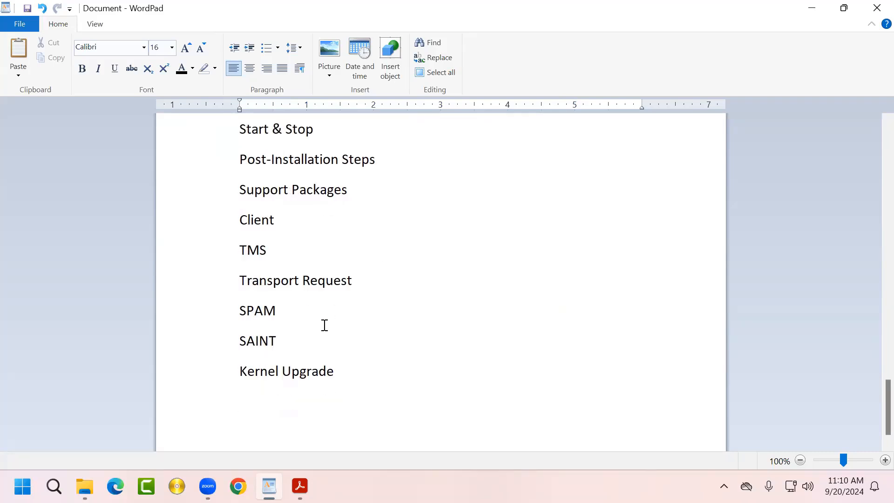
{"action": "left_click_drag", "start_coordinate": [337, 371], "coordinate": [234, 229]}
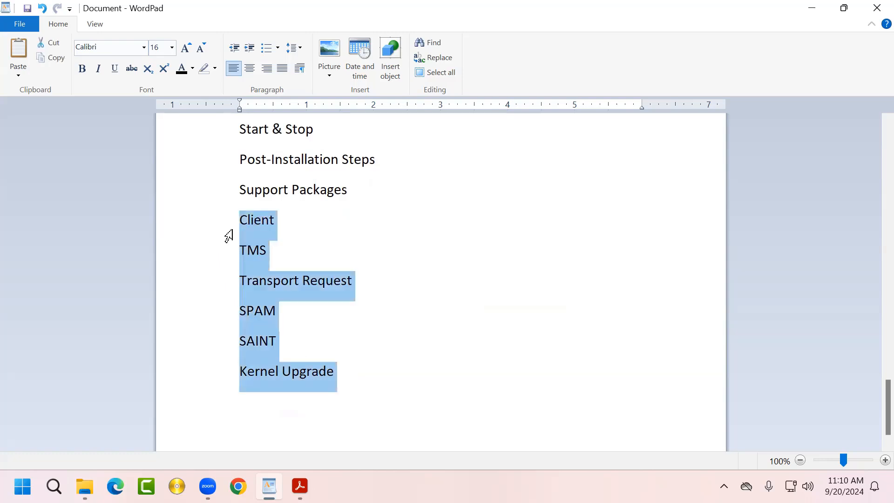
Fill in the empty item 21 of the numbered list with "Homogenous System Copy" and start a new line
{"action": "scroll", "coordinate": [493, 370], "scroll_direction": "up", "scroll_amount": 5}
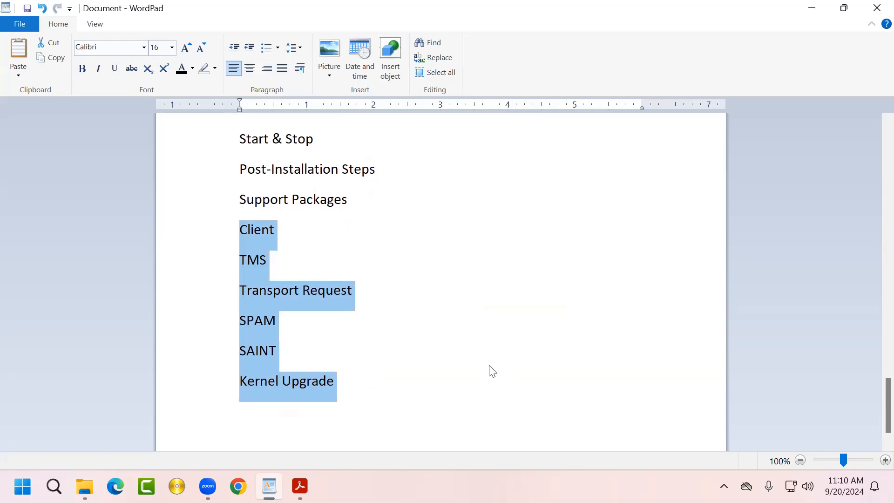
{"action": "left_click", "coordinate": [288, 341]}
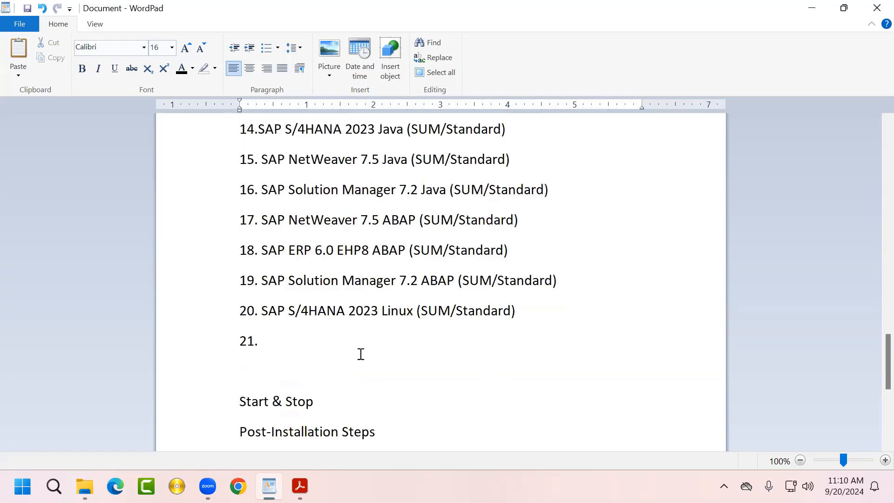
{"action": "type", "text": "Homogen"}
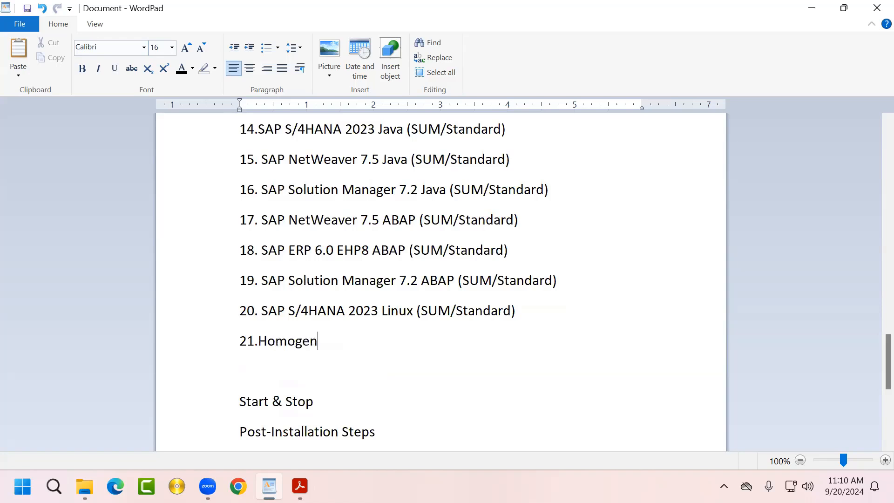
{"action": "type", "text": "ous"}
{"action": "key", "text": "Caps_Lock"}
{"action": "type", "text": "S"}
{"action": "key", "text": "Caps_Lock"}
{"action": "type", "text": "ystem"}
{"action": "key", "text": "Caps_Lock"}
{"action": "type", "text": "C"}
{"action": "key", "text": "Caps_Lock"}
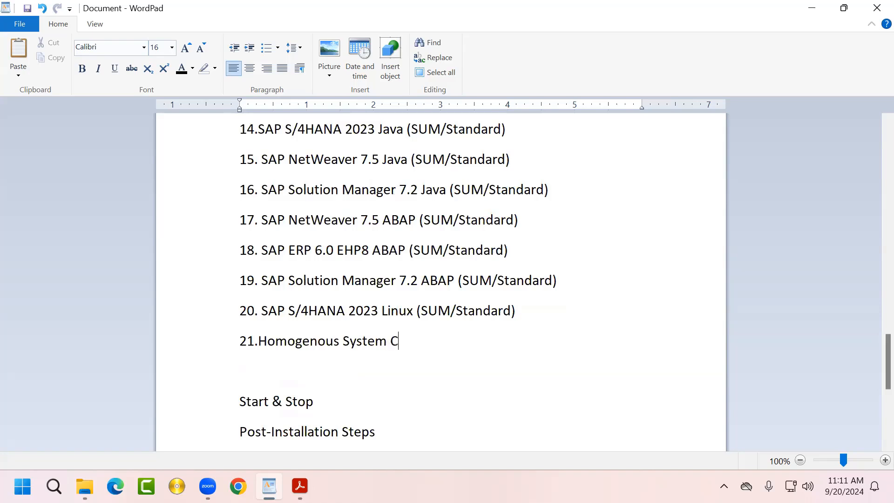
{"action": "type", "text": "opy"}
{"action": "key", "text": "Return"}
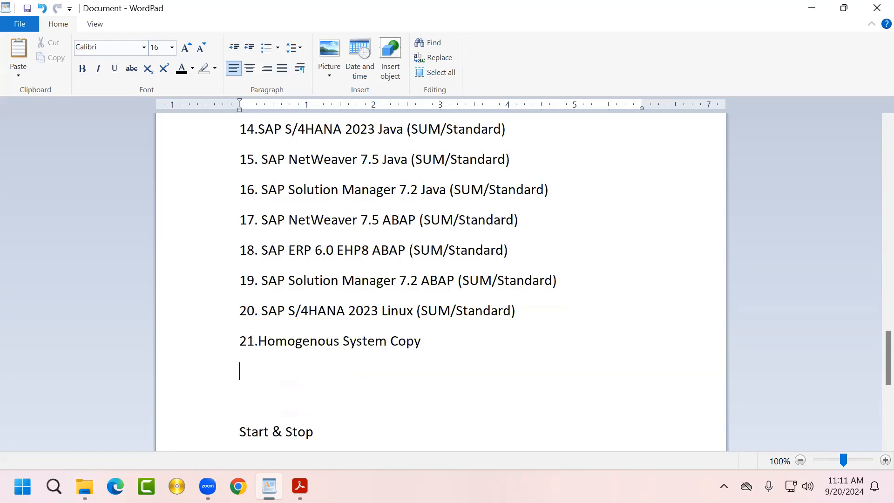
Add item 22, "DB Migration", to the numbered list
{"action": "type", "text": "22."}
{"action": "key", "text": "Caps_Lock"}
{"action": "type", "text": "DB M"}
{"action": "key", "text": "Caps_Lock"}
{"action": "type", "text": "igration"}
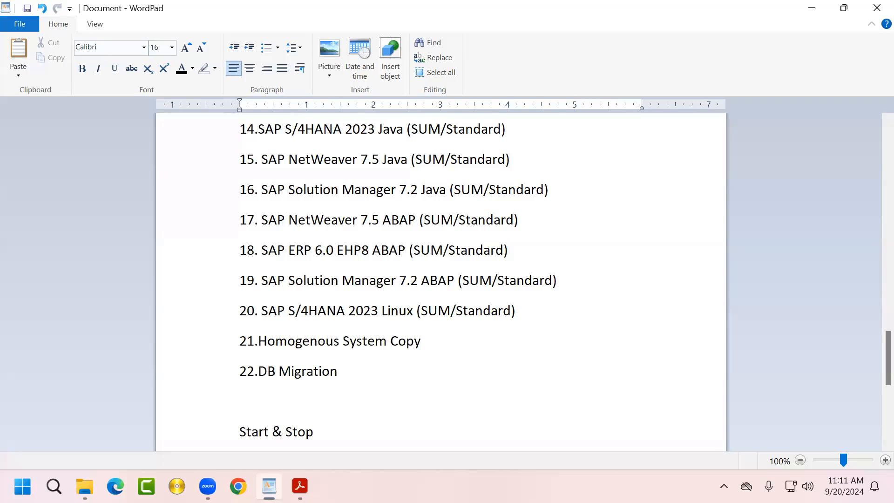
Add item 23, "OS Migration", on a new line of the numbered list
{"action": "key", "text": "Return"}
{"action": "type", "text": "23."}
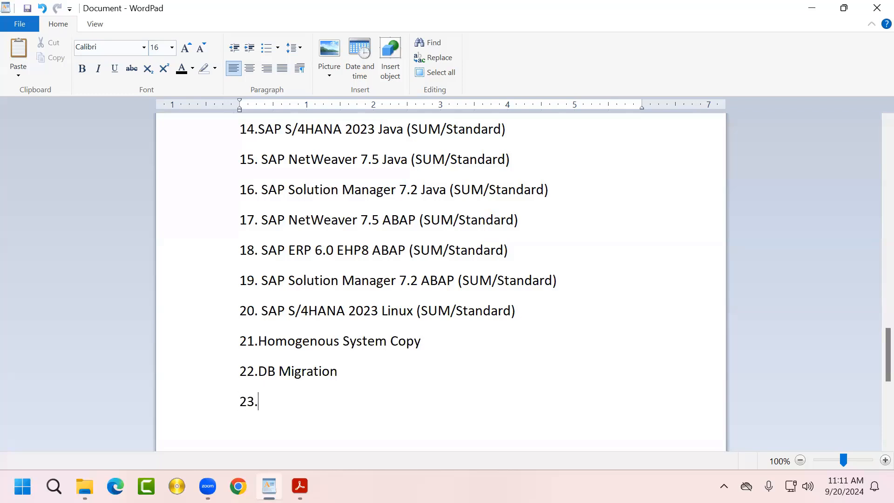
{"action": "key", "text": "Caps_Lock"}
{"action": "type", "text": "OS M"}
{"action": "key", "text": "Caps_Lock"}
{"action": "type", "text": "igration"}
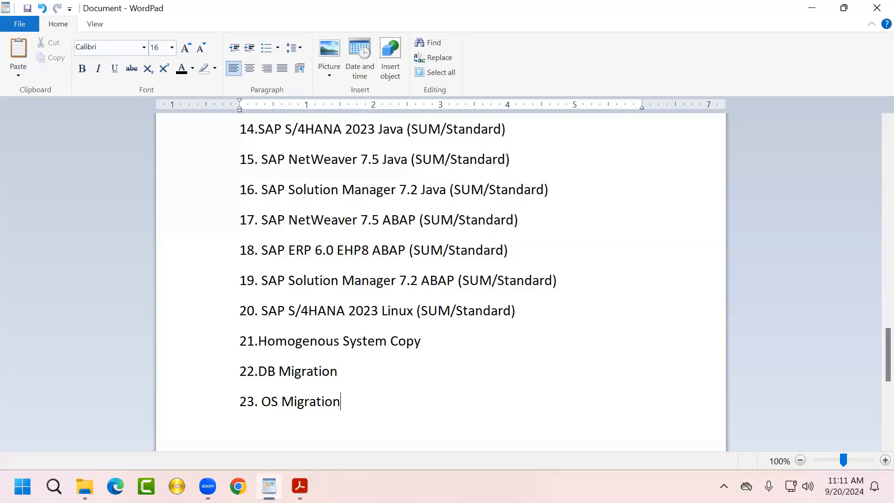
Add item 24, "OS & DB Migration", on a new line of the numbered list
{"action": "key", "text": "Return"}
{"action": "type", "text": "24."}
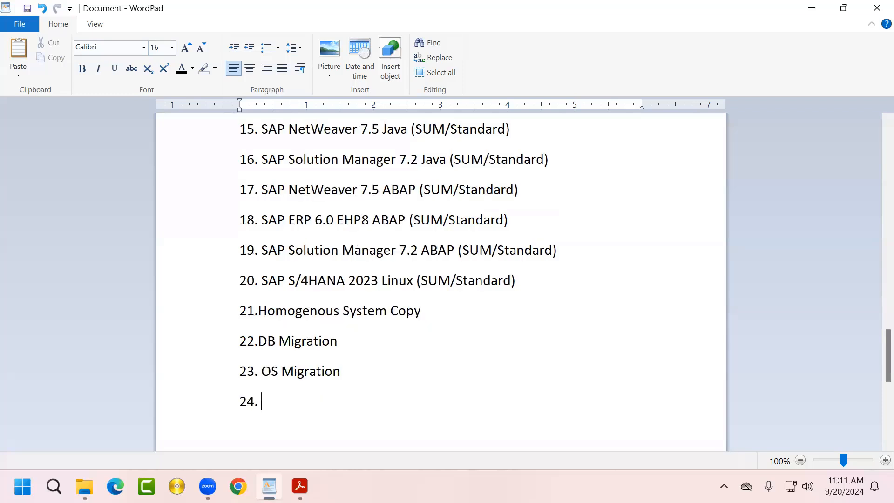
{"action": "key", "text": "Caps_Lock"}
{"action": "type", "text": "OS & DB"}
{"action": "key", "text": "Caps_Lock"}
{"action": "type", "text": "Migration"}
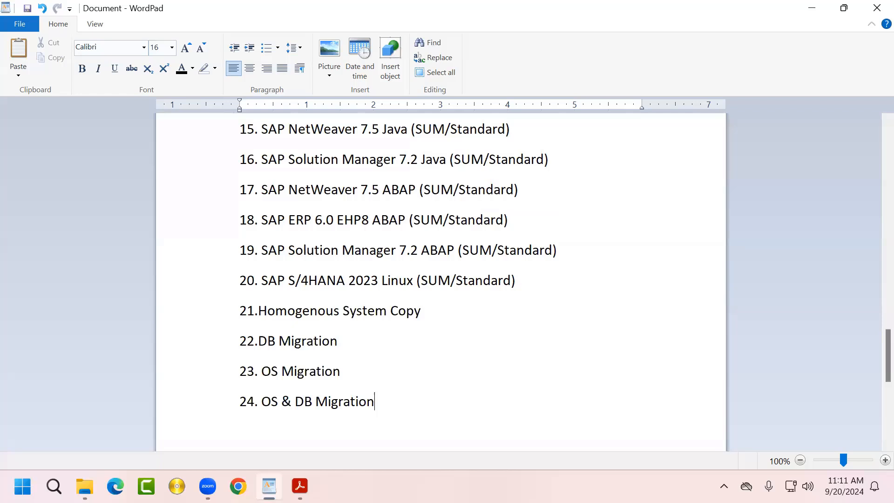
Add item 25, "DMO Migration", on a new line of the numbered list
{"action": "key", "text": "Return"}
{"action": "type", "text": "25."}
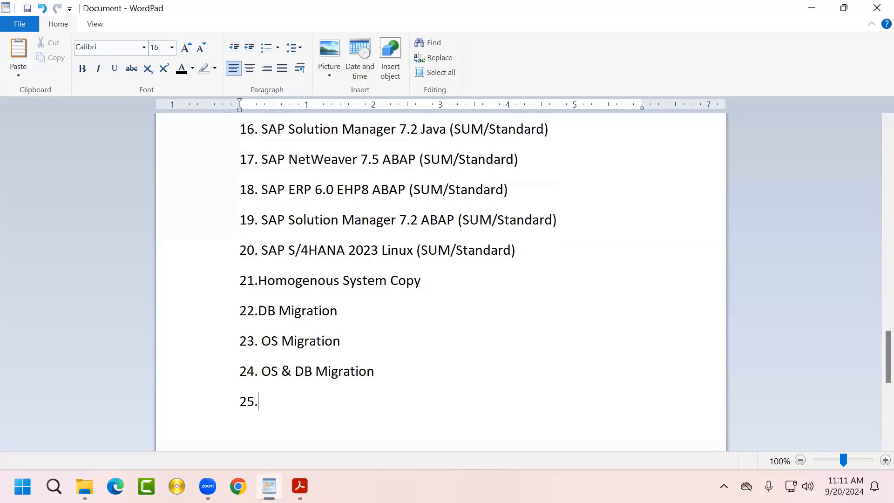
{"action": "key", "text": "Caps_Lock"}
{"action": "type", "text": "DMO"}
{"action": "key", "text": "Caps_Lock"}
{"action": "type", "text": "Migration"}
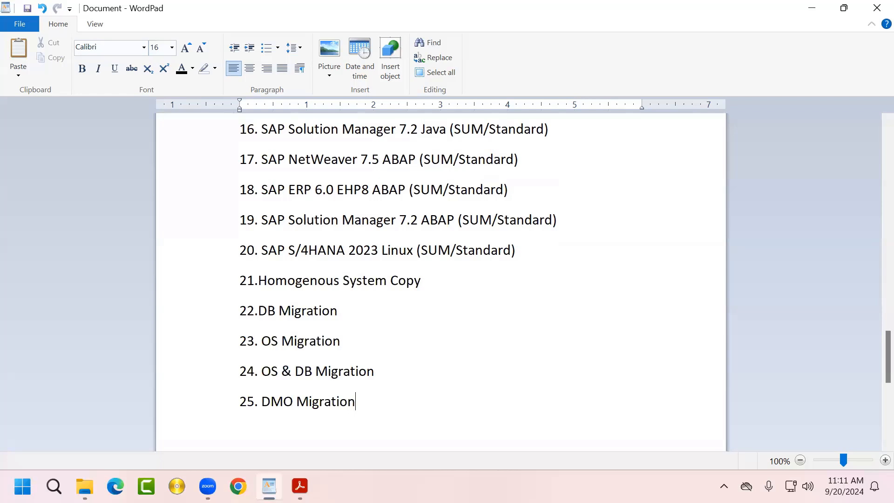
{"action": "key", "text": "Return"}
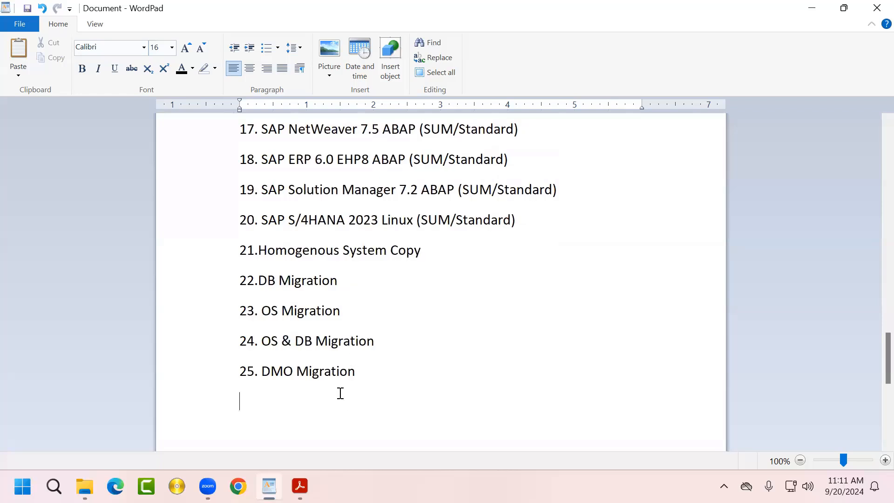
{"action": "key", "text": "BackSpace"}
Select the migration items 22 to 25, and after that items 21 to 25, to point them out
{"action": "left_click_drag", "start_coordinate": [320, 367], "coordinate": [240, 284]}
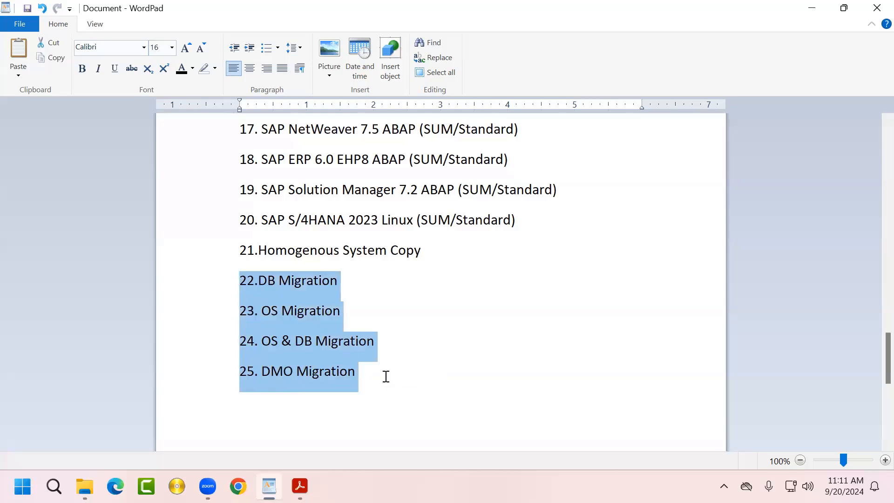
{"action": "left_click", "coordinate": [386, 376]}
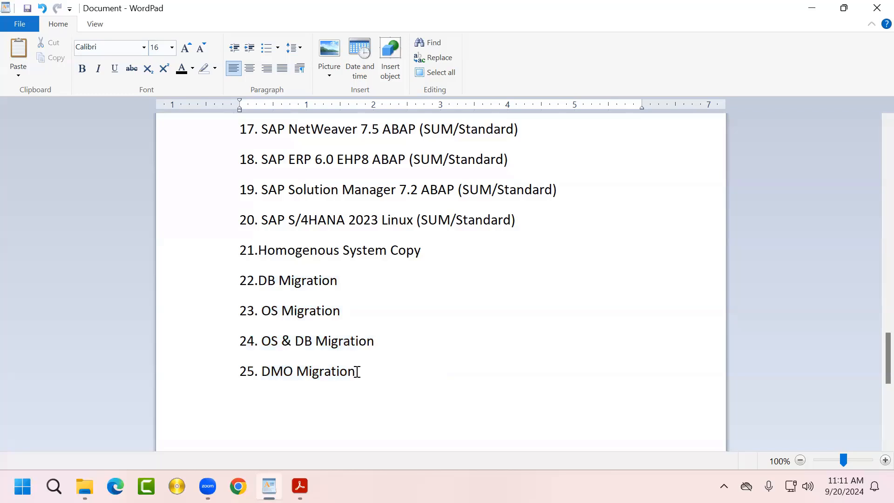
{"action": "left_click_drag", "start_coordinate": [356, 380], "coordinate": [233, 265]}
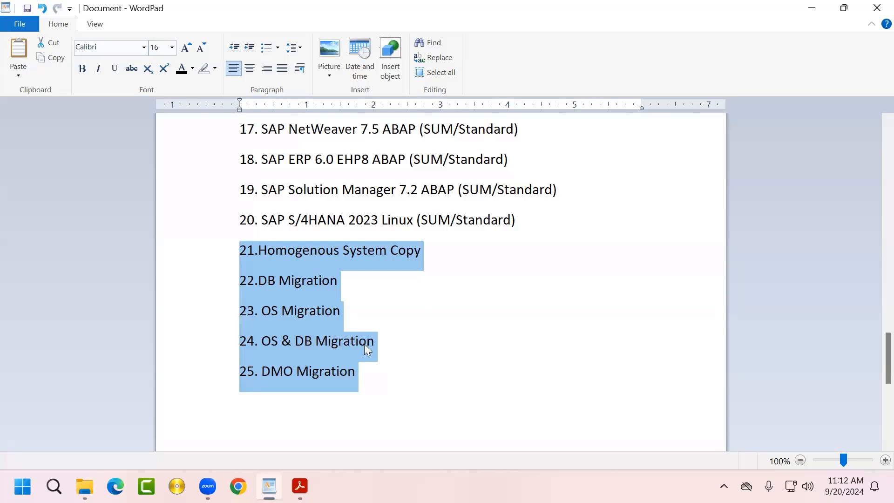
{"action": "left_click", "coordinate": [397, 375]}
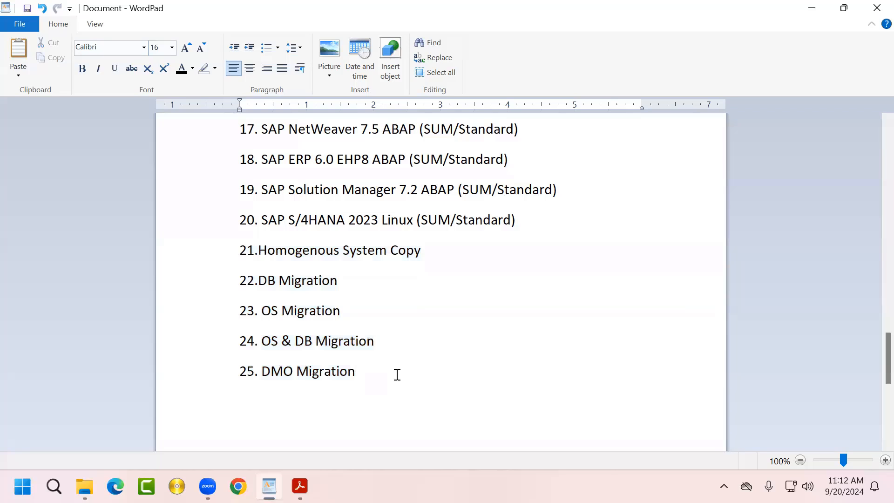
Add item 26, "SAP System Conversion", on a new line after "DMO Migration"
{"action": "key", "text": "Return"}
{"action": "type", "text": "26."}
{"action": "key", "text": "Caps_Lock"}
{"action": "type", "text": "SAP S"}
{"action": "key", "text": "Caps_Lock"}
{"action": "type", "text": "ystem"}
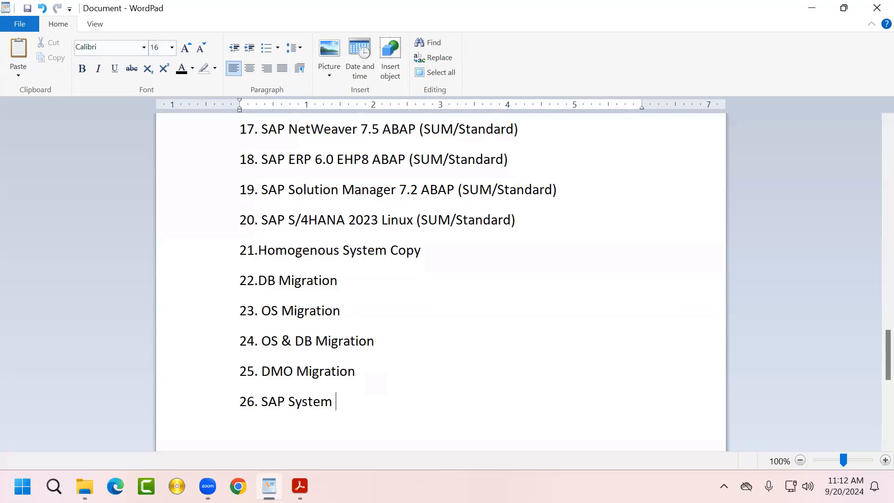
{"action": "key", "text": "Caps_Lock"}
{"action": "type", "text": "C"}
{"action": "key", "text": "Caps_Lock"}
{"action": "type", "text": "onversion "}
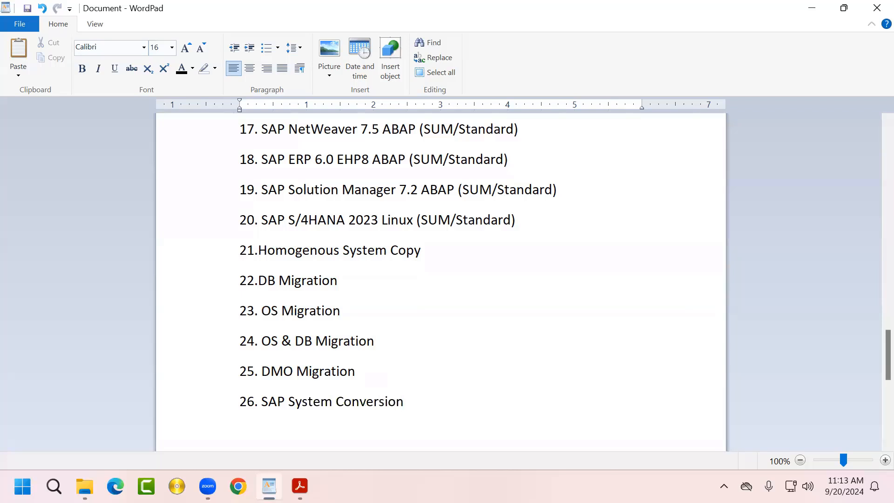
Append "(SAP ERP 6.0 EHP8 - SAP S/4HANA 2023 Standard)" to item 26, "SAP System Conversion"
{"action": "type", "text": "("}
{"action": "key", "text": "Caps_Lock"}
{"action": "type", "text": "SAP ERP 6.0 EHP"}
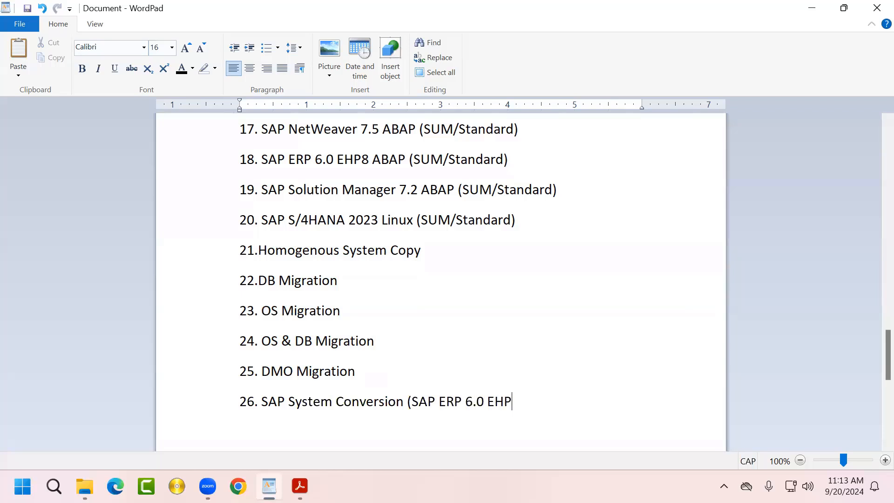
{"action": "type", "text": "8 - SAP S/4HANA "}
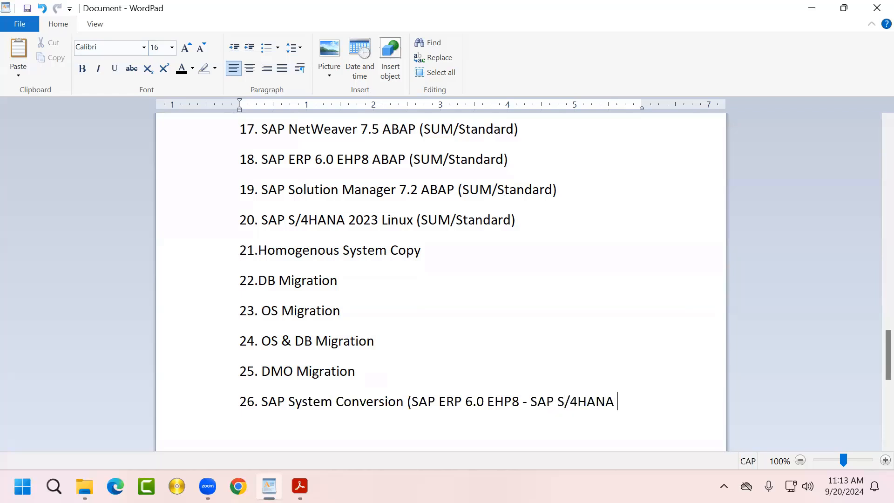
{"action": "type", "text": "2023 S"}
{"action": "key", "text": "Caps_Lock"}
{"action": "type", "text": "tand"}
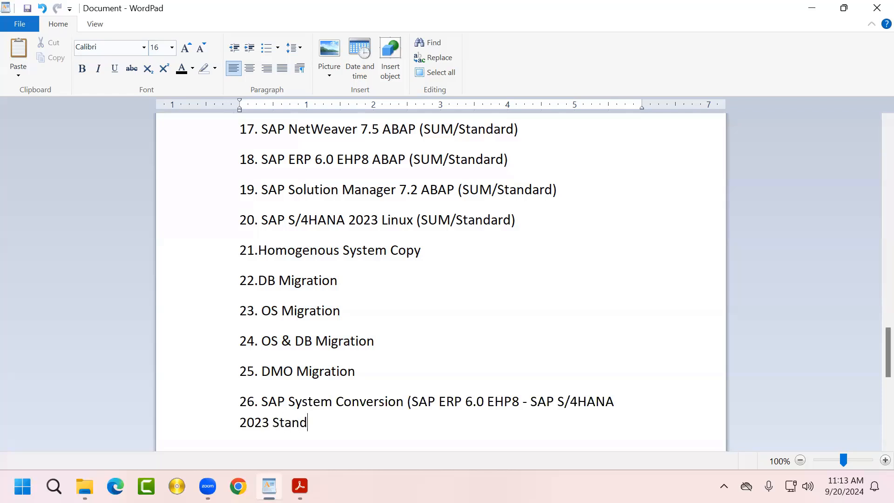
{"action": "type", "text": "rd"}
{"action": "key", "text": "BackSpace"}
{"action": "key", "text": "BackSpace"}
{"action": "type", "text": "ard)"}
Open the exercise book SAP_LA_ADM328_EN_Col22_EX from the folder "SAP S4HANA Conversion and SAP System Upgrade" in SAP BOOKS
{"action": "key", "text": "alt+Tab"}
{"action": "left_click", "coordinate": [19, 39]}
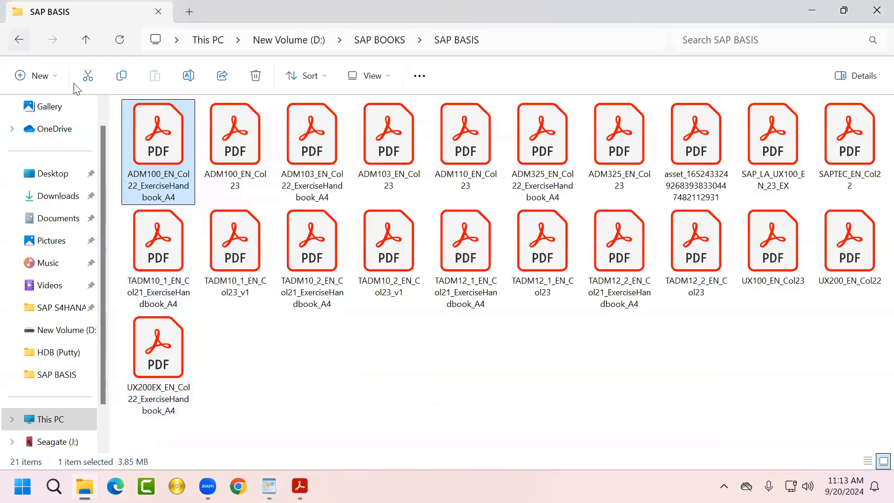
{"action": "double_click", "coordinate": [220, 188]}
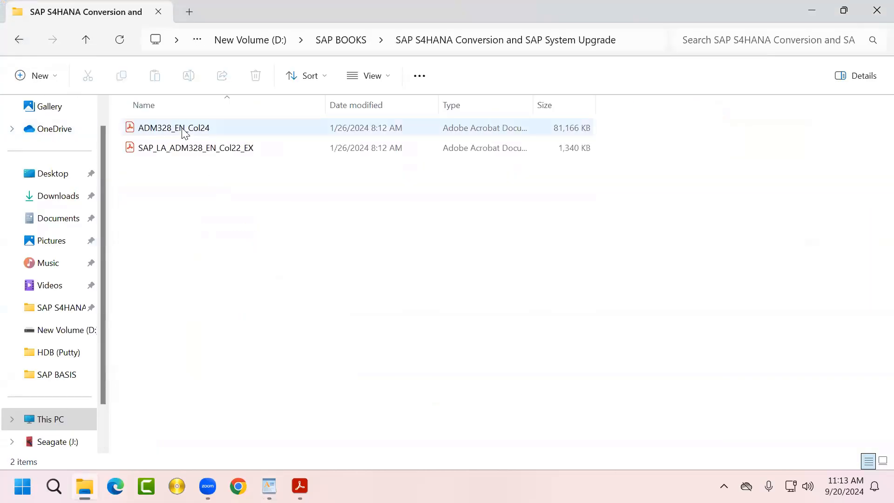
{"action": "left_click", "coordinate": [193, 147]}
{"action": "key", "text": "Return"}
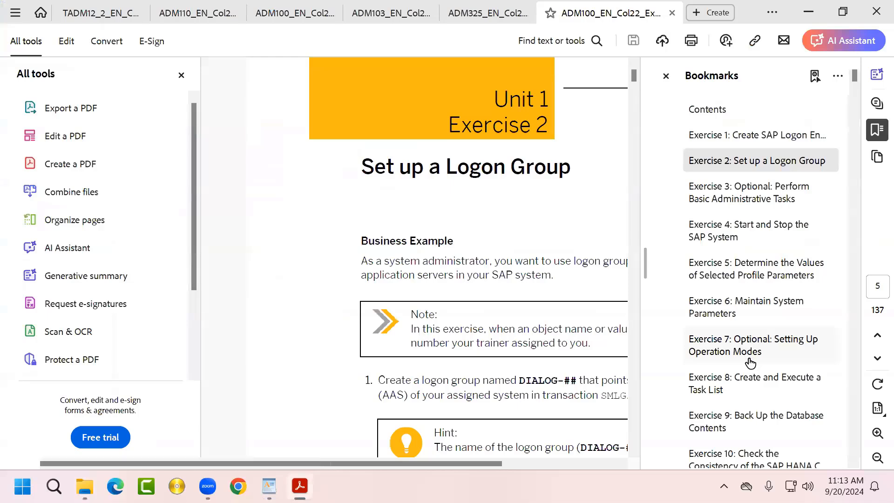
Review the exercise list in the bookmarks of the ADM328 exercise book, from the first exercise to the last
{"action": "scroll", "coordinate": [749, 362], "scroll_direction": "down", "scroll_amount": 2}
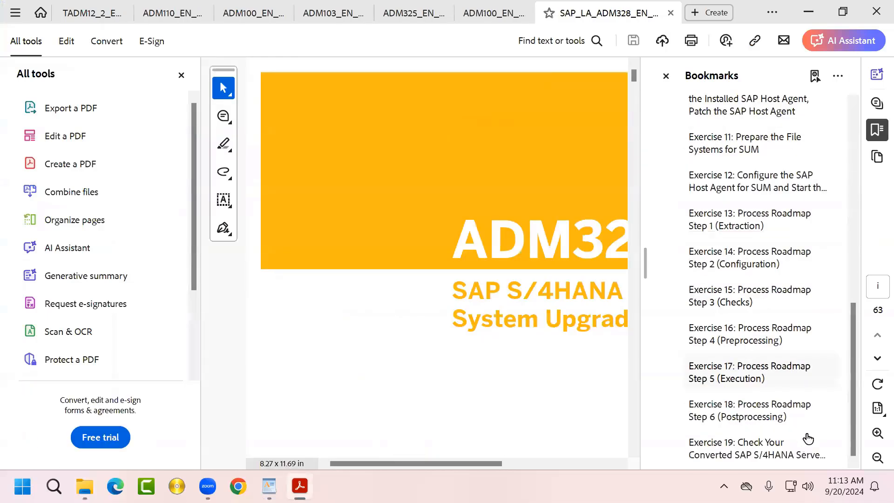
{"action": "scroll", "coordinate": [811, 441], "scroll_direction": "up", "scroll_amount": 3}
{"action": "scroll", "coordinate": [811, 440], "scroll_direction": "up", "scroll_amount": 7}
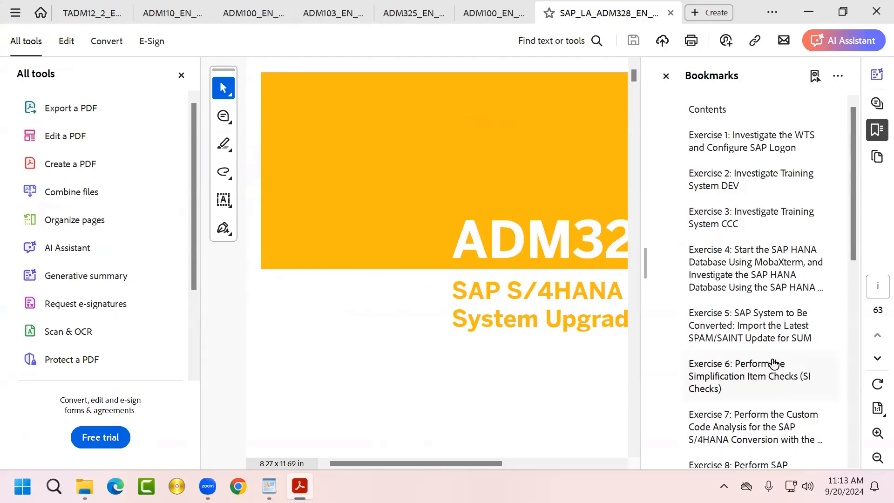
{"action": "scroll", "coordinate": [773, 363], "scroll_direction": "down", "scroll_amount": 1}
{"action": "scroll", "coordinate": [773, 362], "scroll_direction": "down", "scroll_amount": 10}
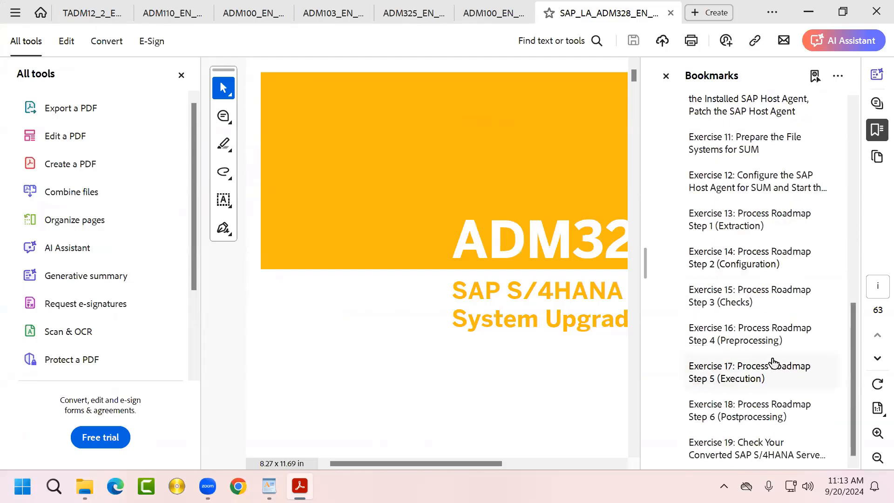
{"action": "scroll", "coordinate": [776, 364], "scroll_direction": "up", "scroll_amount": 5}
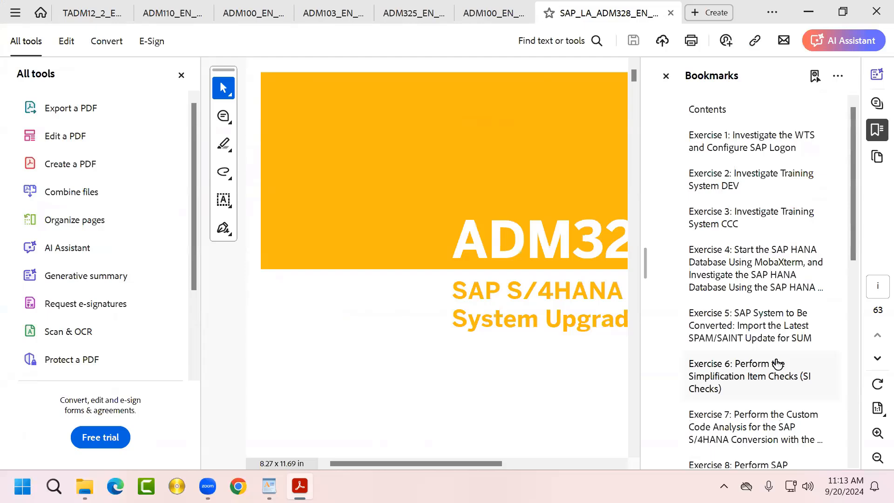
{"action": "scroll", "coordinate": [776, 363], "scroll_direction": "down", "scroll_amount": 9}
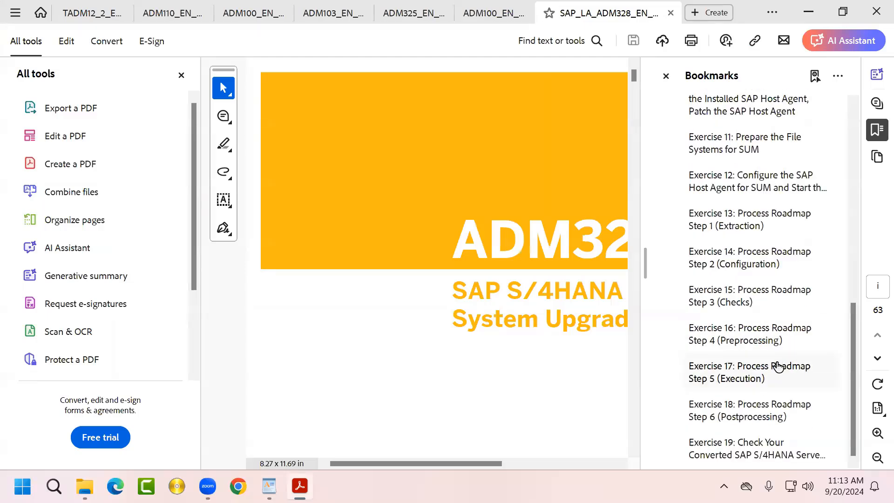
{"action": "scroll", "coordinate": [776, 365], "scroll_direction": "up", "scroll_amount": 9}
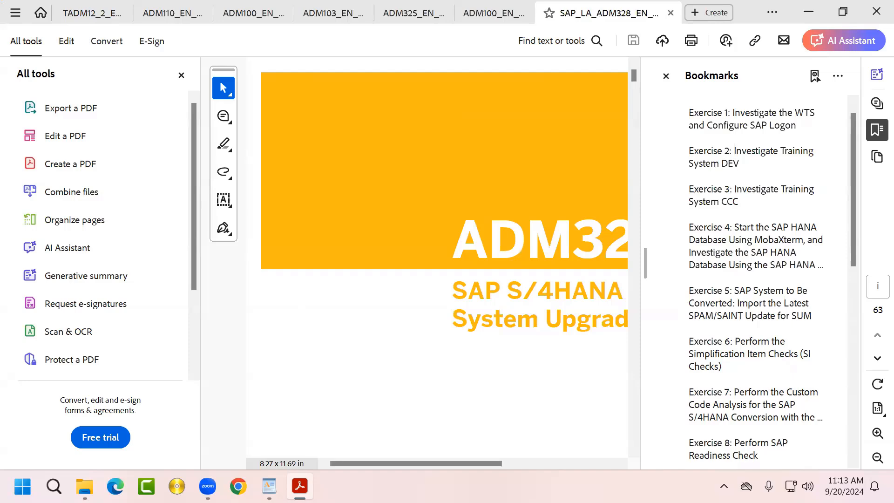
Switch back to the WordPad document and append "300GB RAM" to item 26
{"action": "left_click", "coordinate": [269, 486]}
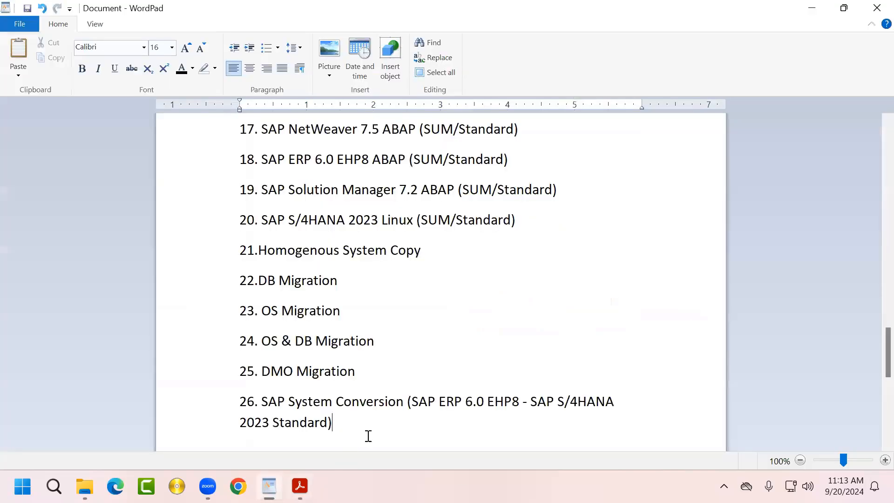
{"action": "type", "text": "300"}
{"action": "key", "text": "Caps_Lock"}
{"action": "type", "text": "GB RAM"}
{"action": "key", "text": "Caps_Lock"}
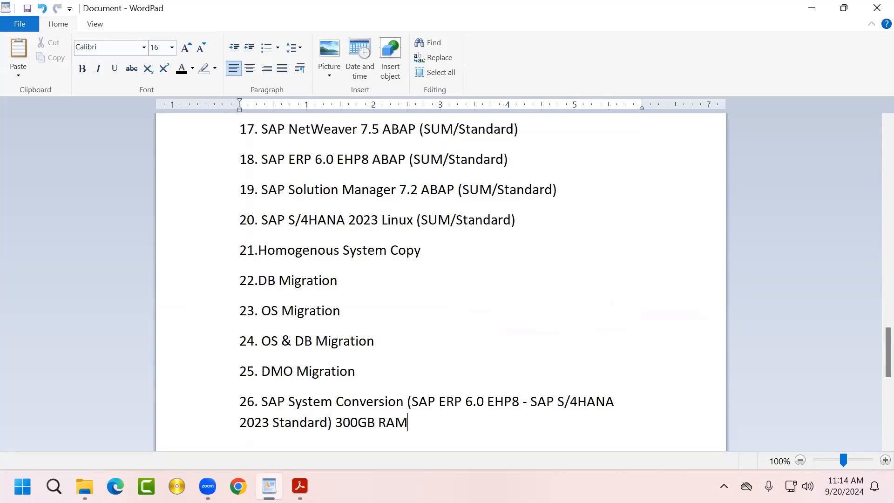
Add item 27, "SAP ERP 6.0 EHP7 - SAP ERP 6.0 EHP8 (SUM/Standard)", on a new line of the numbered list
{"action": "key", "text": "Return"}
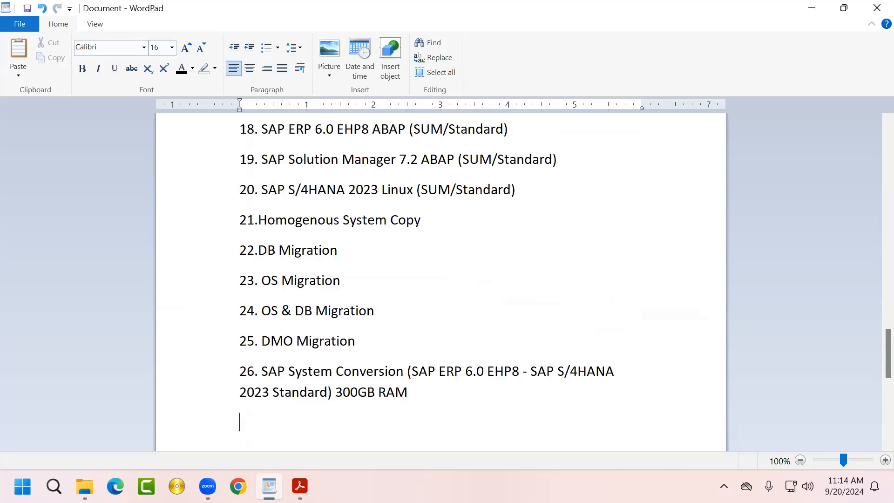
{"action": "type", "text": "27."}
{"action": "key", "text": "Caps_Lock"}
{"action": "type", "text": "SAP ERP 6.0 EH"}
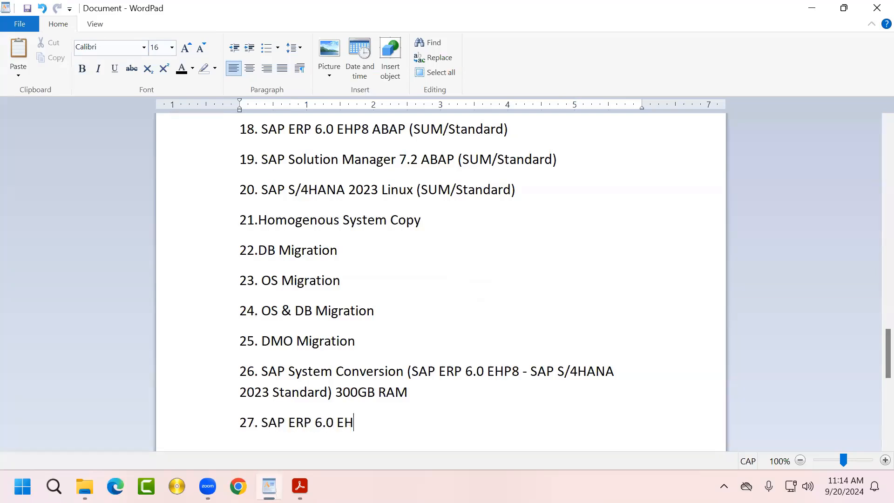
{"action": "type", "text": "P7 - SAP ERP 6.0 EH"}
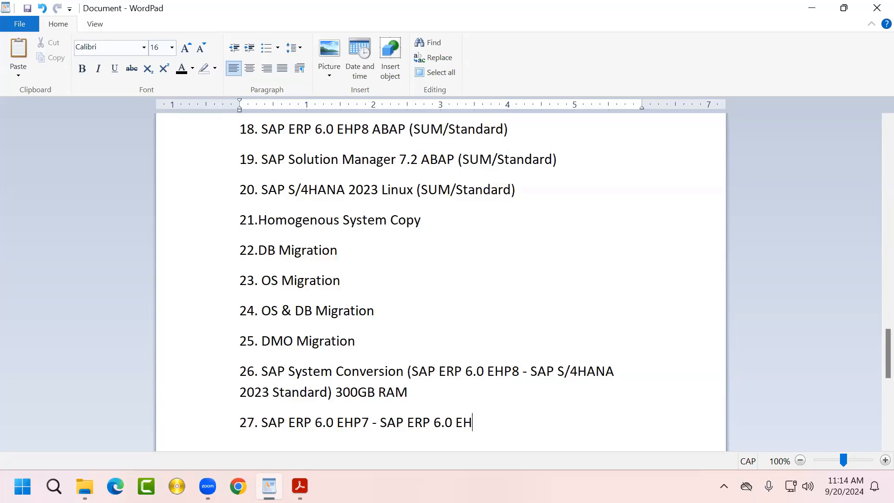
{"action": "type", "text": "P8 (SUM/S"}
{"action": "key", "text": "Caps_Lock"}
{"action": "type", "text": "tandr"}
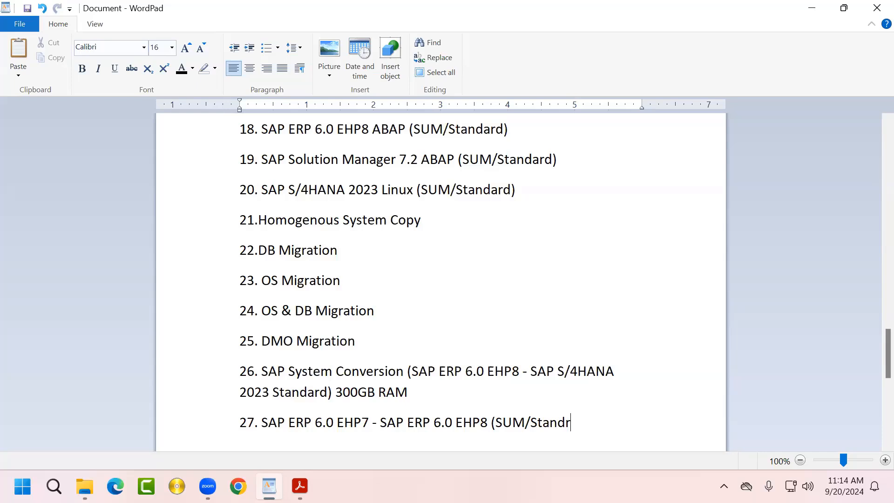
{"action": "key", "text": "BackSpace"}
{"action": "type", "text": "ard)"}
Add item 28, "SAP S/4HANA 2022 - SAP S/4HANA 2023 (SUM/Standard)", on a new line of the numbered list
{"action": "key", "text": "Return"}
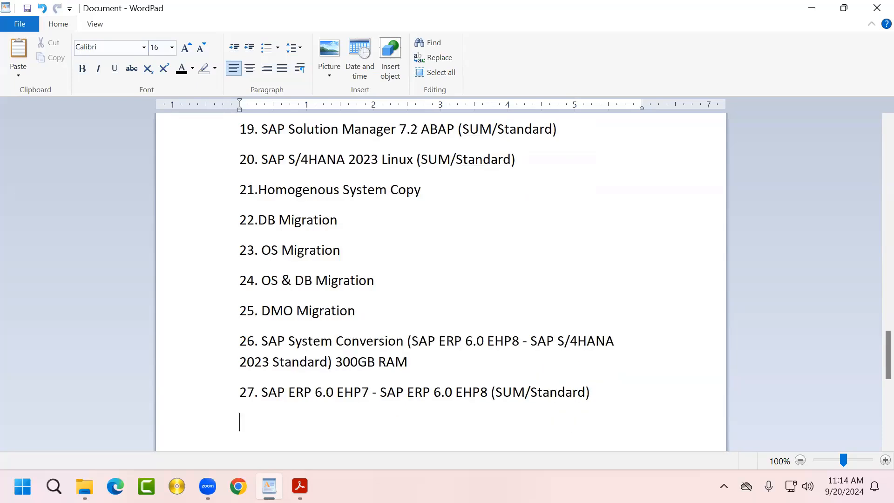
{"action": "type", "text": "28."}
{"action": "key", "text": "Caps_Lock"}
{"action": "type", "text": "SAP S/4HANA "}
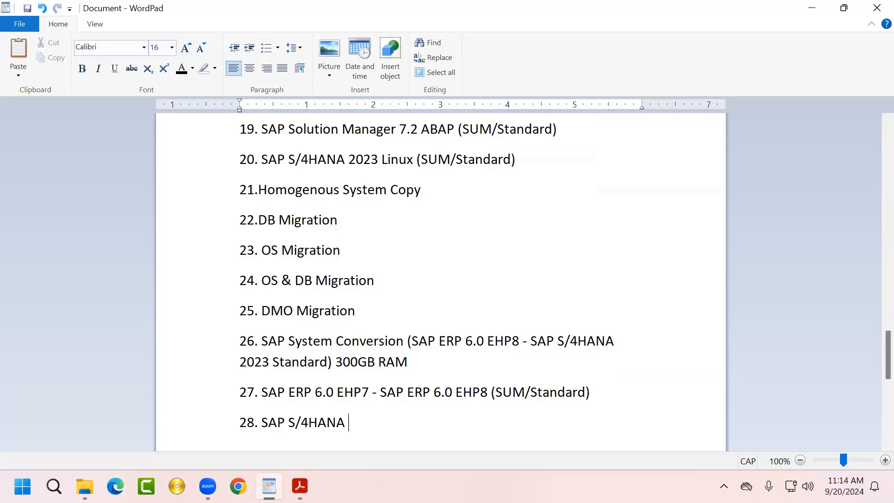
{"action": "type", "text": "2022 - "}
{"action": "type", "text": "SAP S/4HAN"}
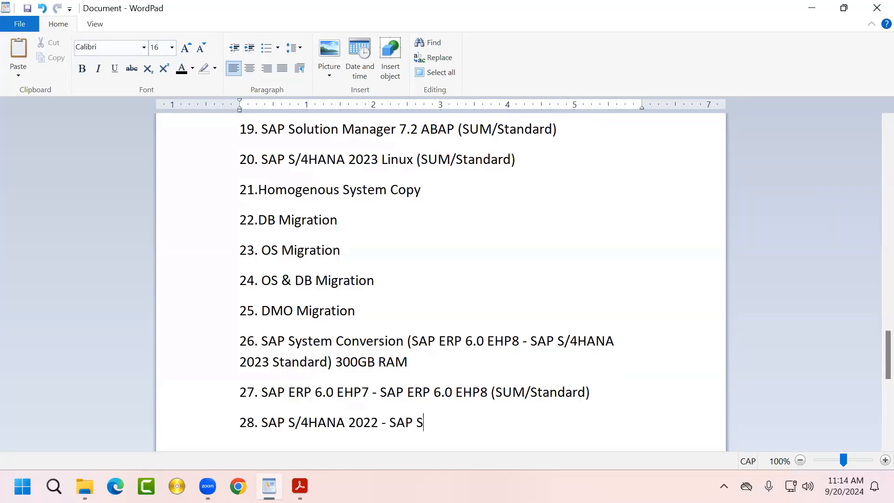
{"action": "type", "text": "A 2023 ("}
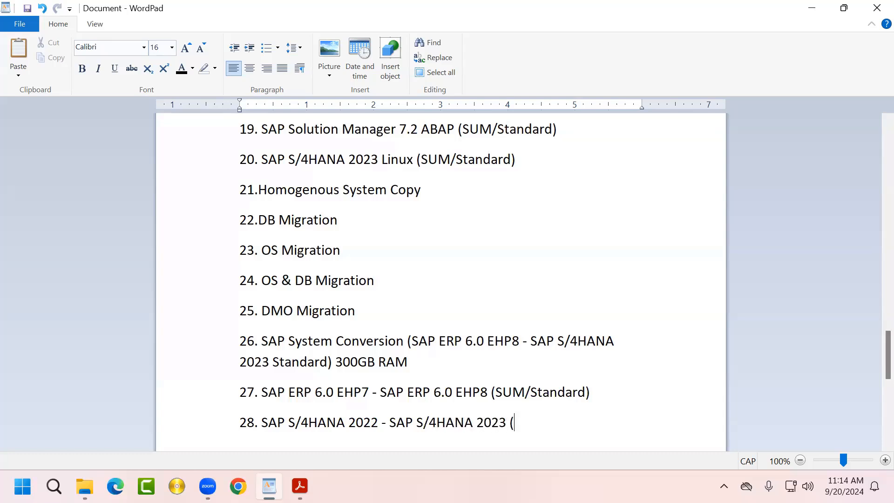
{"action": "type", "text": "SUM/S"}
{"action": "key", "text": "Caps_Lock"}
{"action": "type", "text": "tandard"}
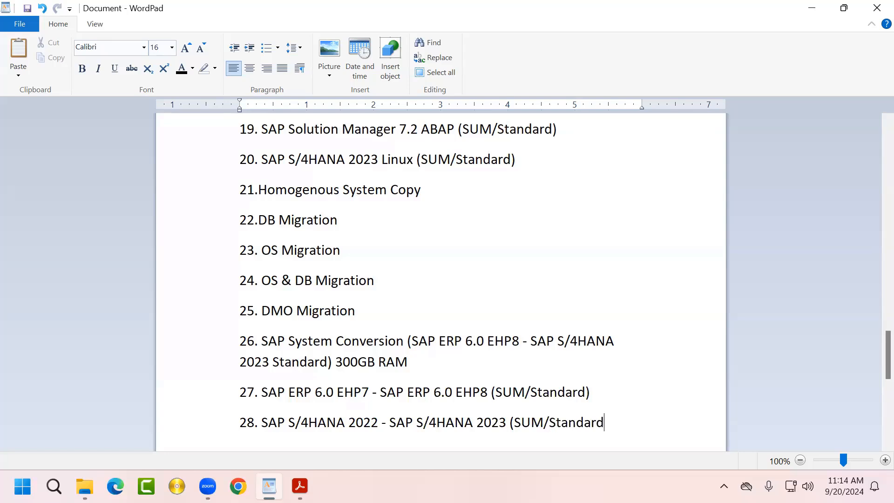
{"action": "type", "text": ")"}
Add item 29, "SAP System Refresh", on a new line of the numbered list
{"action": "key", "text": "Return"}
{"action": "type", "text": "29."}
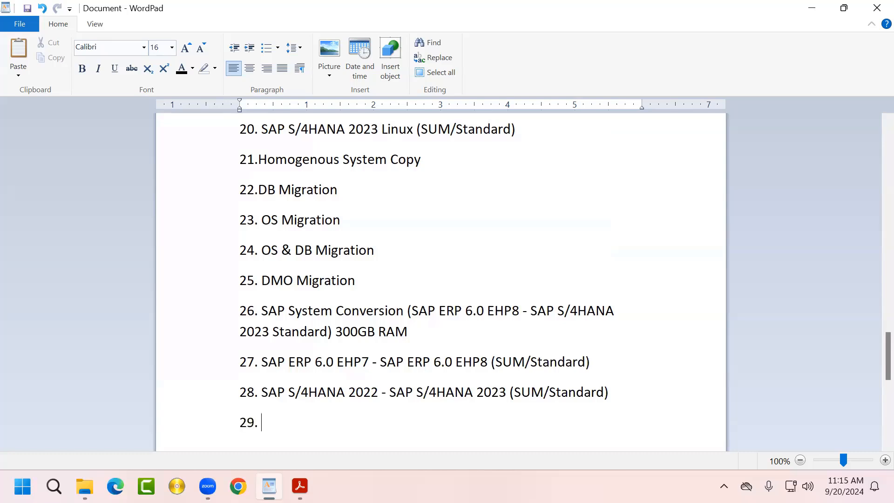
{"action": "key", "text": "Caps_Lock"}
{"action": "type", "text": "SAP S"}
{"action": "key", "text": "Caps_Lock"}
{"action": "type", "text": "ystem"}
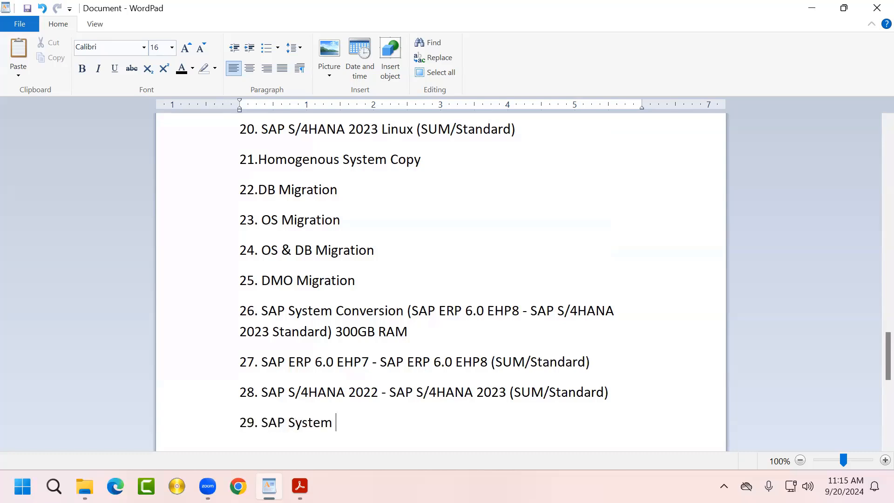
{"action": "key", "text": "Caps_Lock"}
{"action": "type", "text": "R"}
{"action": "key", "text": "Caps_Lock"}
{"action": "type", "text": "efresh"}
Point out items 27 to 29, and select items 21 to 25, "Homogenous System Copy" to "DMO Migration"
{"action": "left_click", "coordinate": [261, 363]}
{"action": "left_click", "coordinate": [317, 392]}
{"action": "left_click", "coordinate": [332, 424]}
{"action": "left_click_drag", "start_coordinate": [361, 280], "coordinate": [231, 164]}
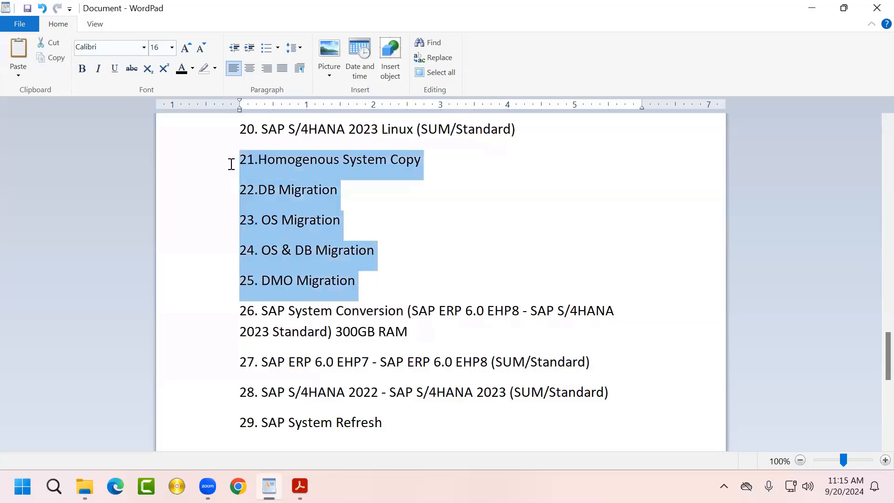
{"action": "left_click", "coordinate": [507, 245]}
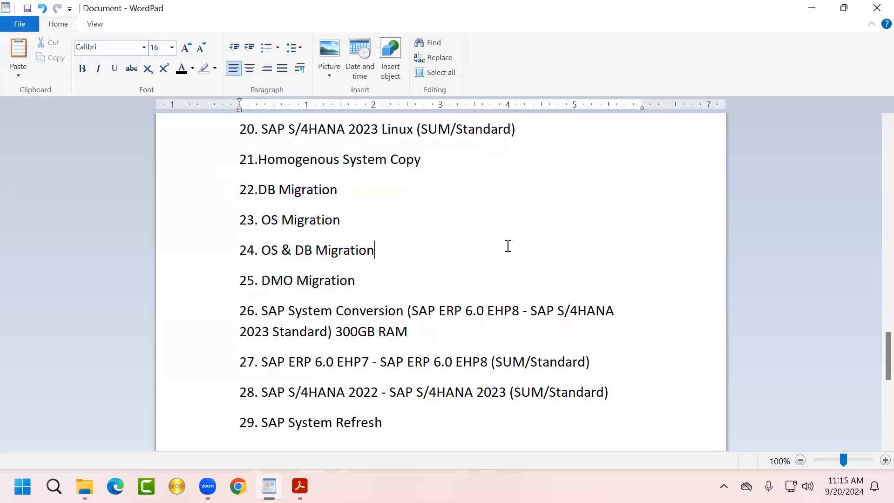
Select the topics from item 20, "SAP S/4HANA 2023 Linux (SUM/Standard)", back up to "SWPM" to point them out
{"action": "scroll", "coordinate": [508, 246], "scroll_direction": "up", "scroll_amount": 1}
{"action": "scroll", "coordinate": [508, 246], "scroll_direction": "up", "scroll_amount": 5}
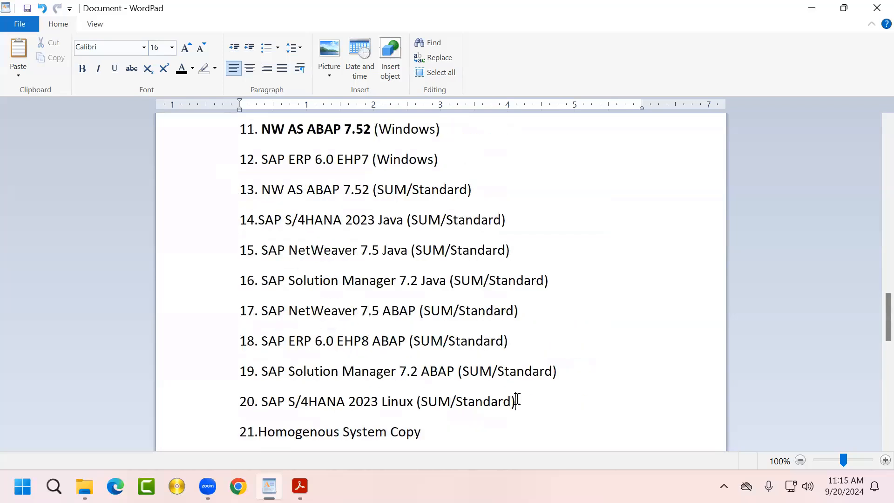
{"action": "left_click_drag", "start_coordinate": [517, 400], "coordinate": [255, 311]}
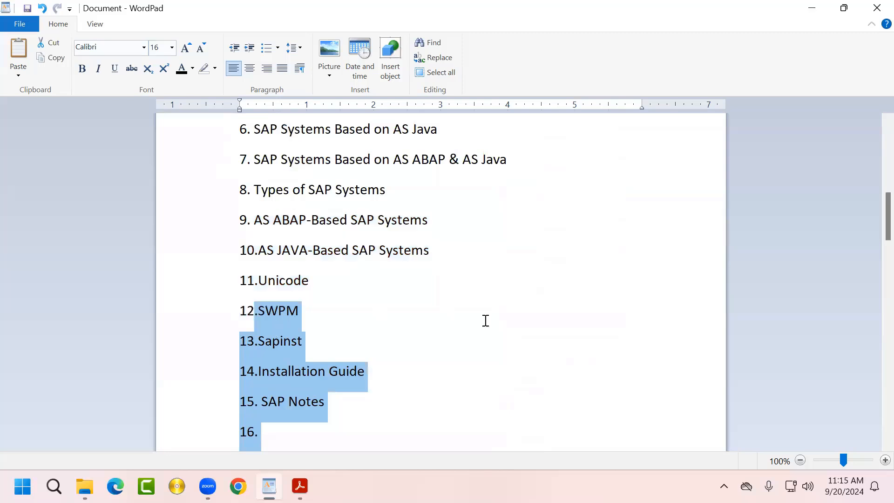
{"action": "left_click", "coordinate": [493, 339]}
{"action": "scroll", "coordinate": [493, 340], "scroll_direction": "down", "scroll_amount": 15}
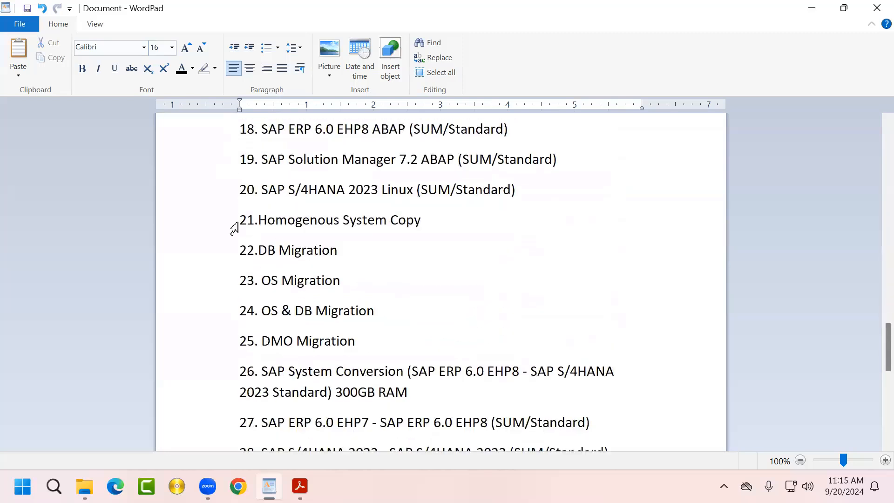
Select the system copy, migration, conversion, upgrade and refresh items 21 to 29 to point them out
{"action": "left_click_drag", "start_coordinate": [242, 219], "coordinate": [392, 367]}
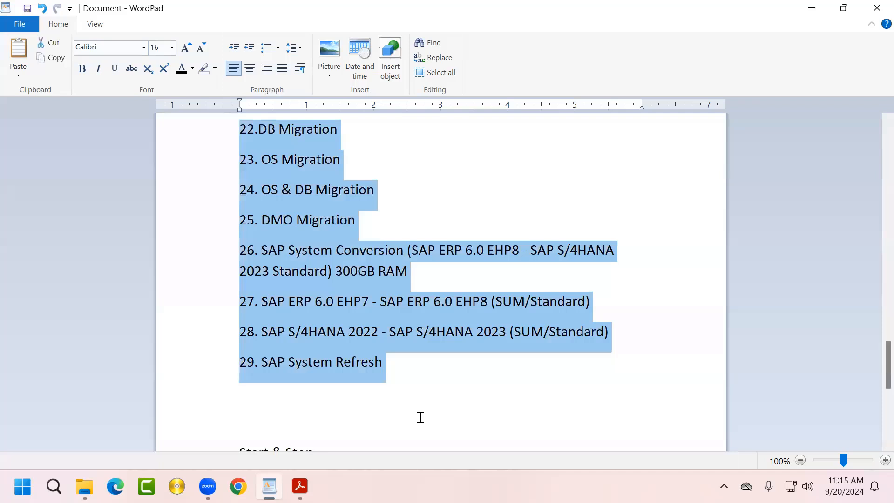
{"action": "scroll", "coordinate": [423, 413], "scroll_direction": "up", "scroll_amount": 2}
{"action": "scroll", "coordinate": [424, 413], "scroll_direction": "down", "scroll_amount": 1}
{"action": "scroll", "coordinate": [424, 413], "scroll_direction": "down", "scroll_amount": 2}
{"action": "scroll", "coordinate": [427, 420], "scroll_direction": "up", "scroll_amount": 3}
{"action": "scroll", "coordinate": [426, 419], "scroll_direction": "down", "scroll_amount": 3}
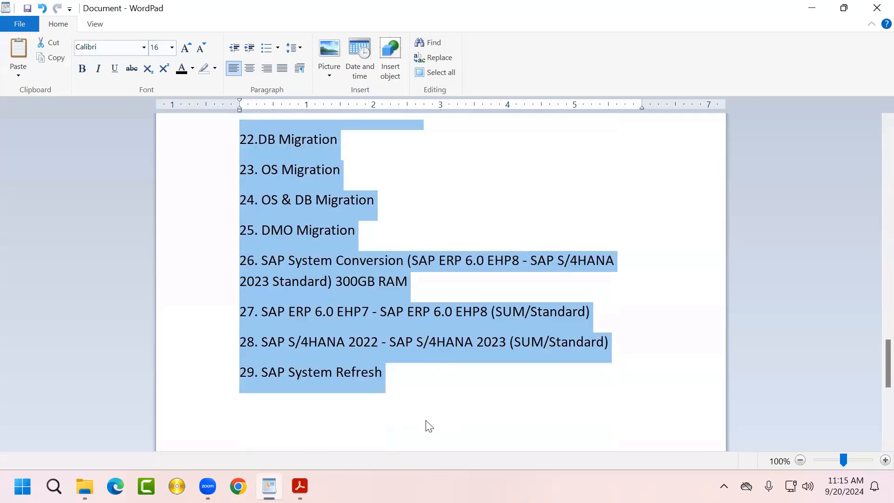
{"action": "left_click", "coordinate": [411, 395]}
{"action": "left_click_drag", "start_coordinate": [386, 365], "coordinate": [226, 93]}
{"action": "left_click_drag", "start_coordinate": [234, 221], "coordinate": [233, 349]}
{"action": "scroll", "coordinate": [489, 320], "scroll_direction": "down", "scroll_amount": 15}
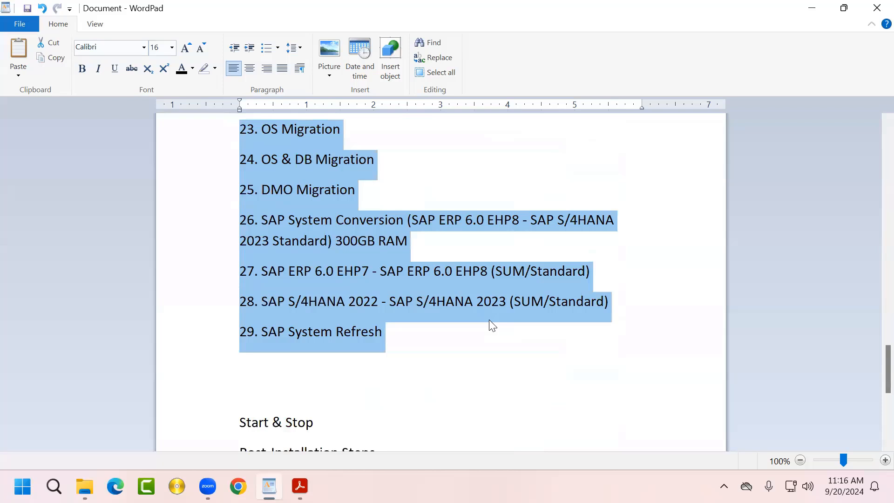
Insert an additional empty line between item 29, "SAP System Refresh", and the "Start & Stop" subject
{"action": "scroll", "coordinate": [492, 325], "scroll_direction": "down", "scroll_amount": 2}
{"action": "left_click", "coordinate": [384, 270]}
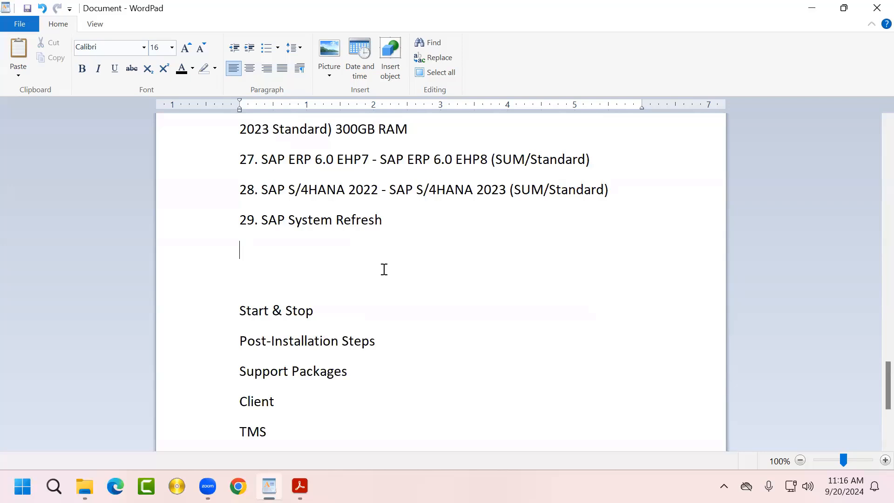
{"action": "key", "text": "Return"}
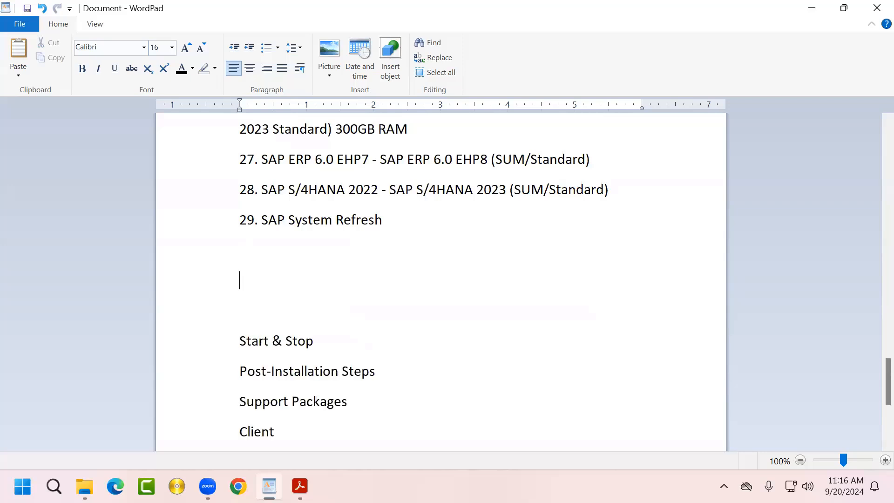
Enter the heading "SAP HANA Administrator" on the empty line between item 29 and the "Start & Stop" subject
{"action": "key", "text": "Caps_Lock"}
{"action": "type", "text": "SAP HANA A"}
{"action": "key", "text": "Caps_Lock"}
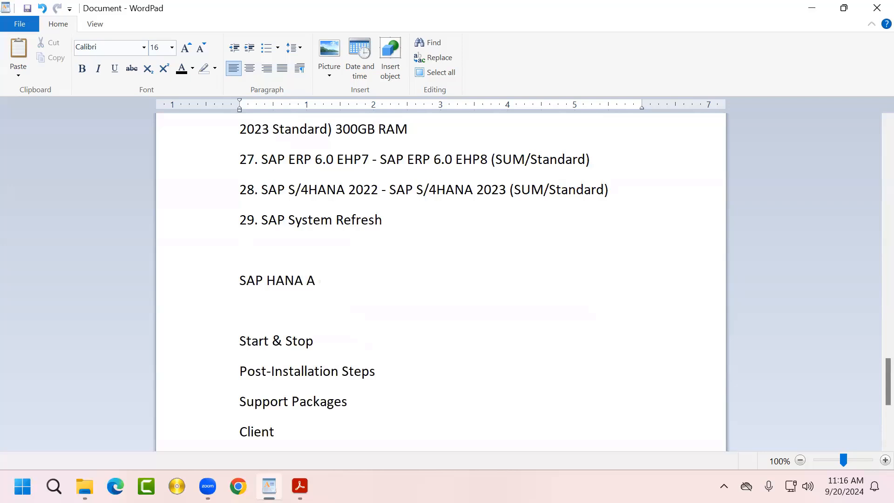
{"action": "type", "text": "dministrator"}
Switch to File Explorer, open SAP_LA_HA200_EN_19_EX from the C_HANATEC_19 folder, and read through its exercise bookmarks in Acrobat
{"action": "key", "text": "alt+Tab"}
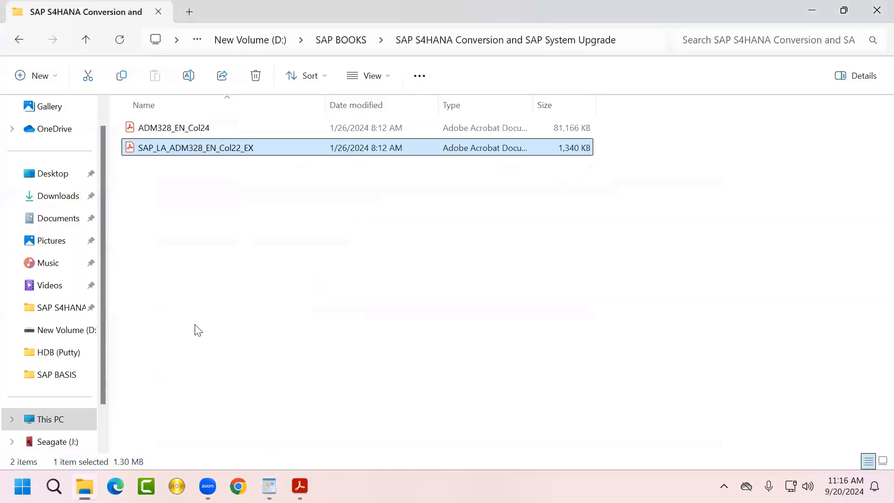
{"action": "left_click", "coordinate": [19, 42]}
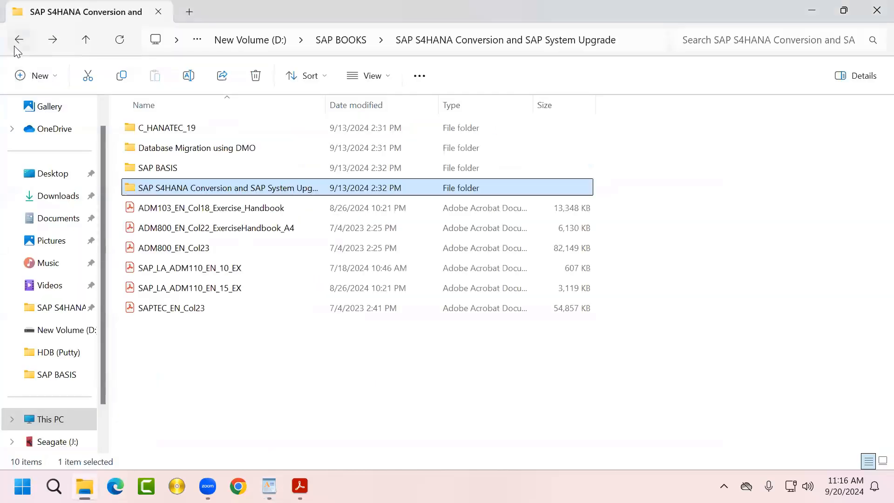
{"action": "double_click", "coordinate": [181, 132]}
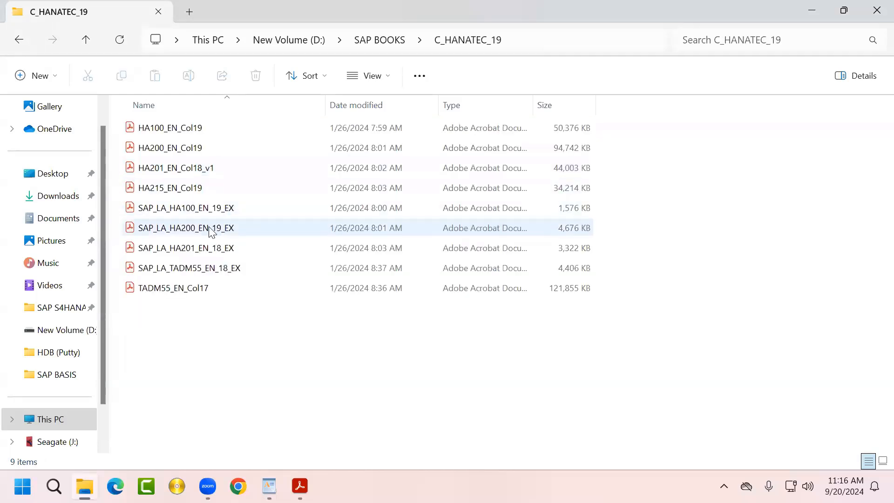
{"action": "left_click", "coordinate": [201, 230]}
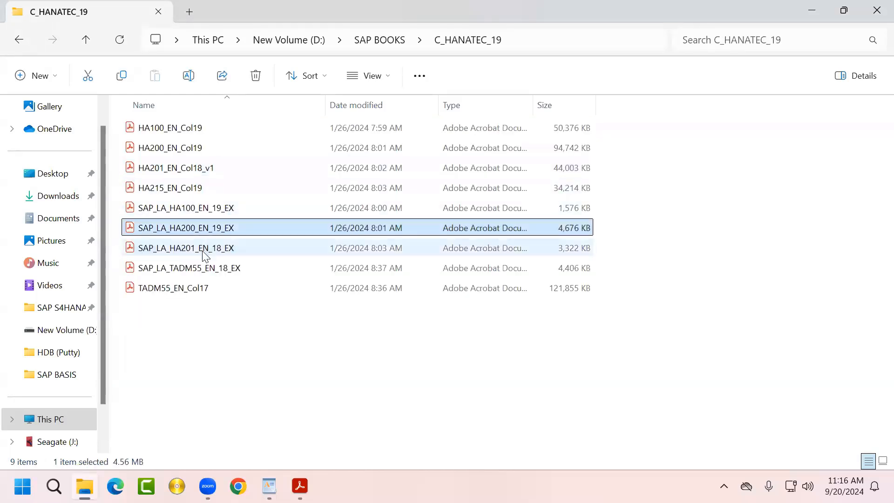
{"action": "key", "text": "alt+Tab"}
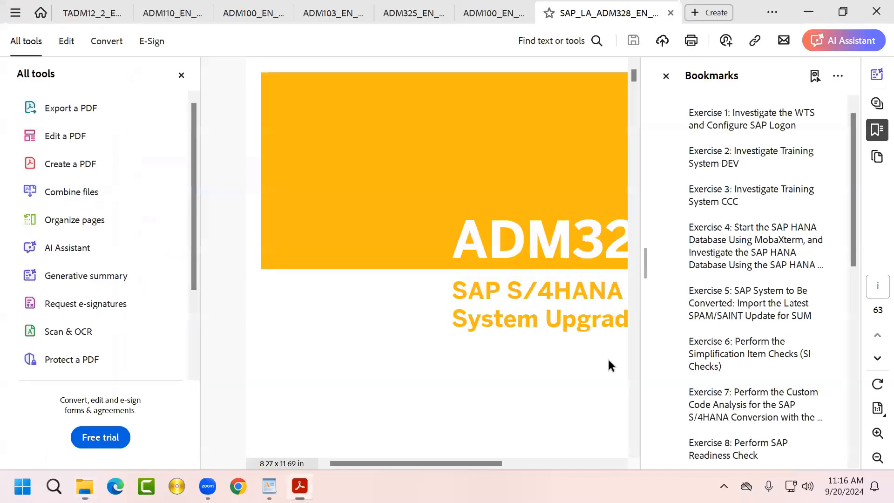
{"action": "scroll", "coordinate": [734, 243], "scroll_direction": "down", "scroll_amount": 10}
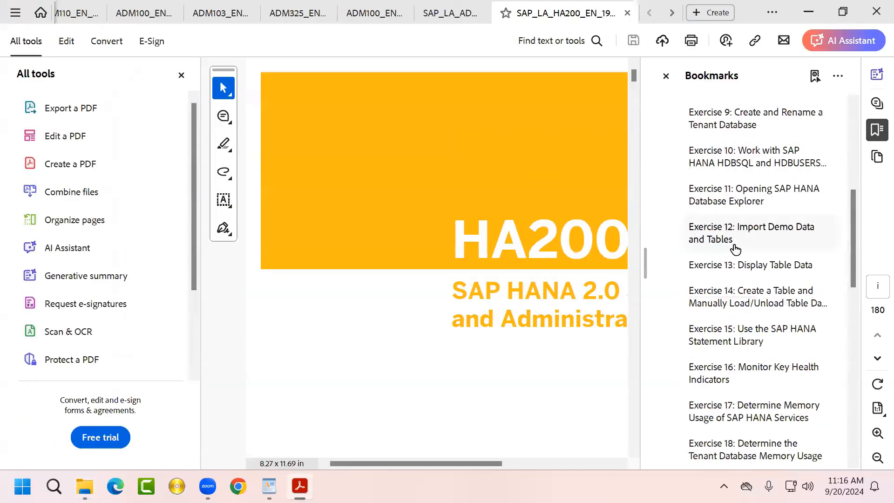
{"action": "scroll", "coordinate": [735, 249], "scroll_direction": "down", "scroll_amount": 10}
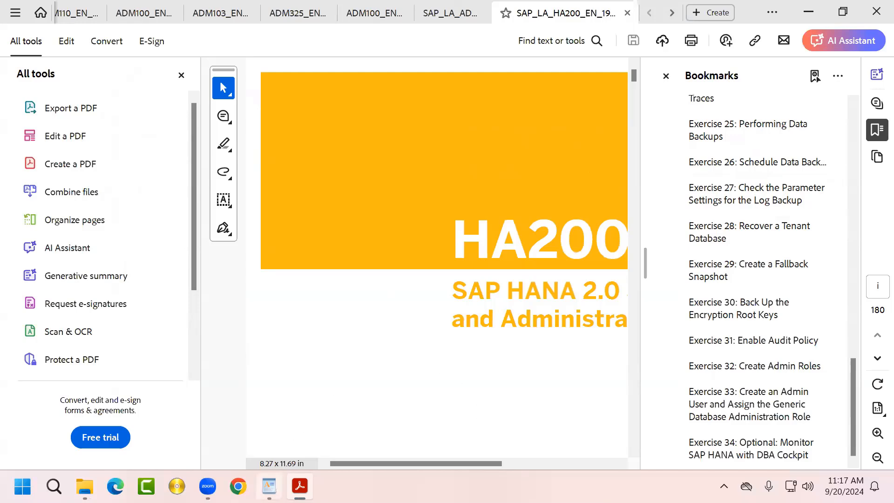
Return to WordPad and point out the "SAP HANA Administrator" line and the list from item 29 up to "Implementation Topics"
{"action": "key", "text": "alt+Tab"}
{"action": "scroll", "coordinate": [357, 325], "scroll_direction": "up", "scroll_amount": 2}
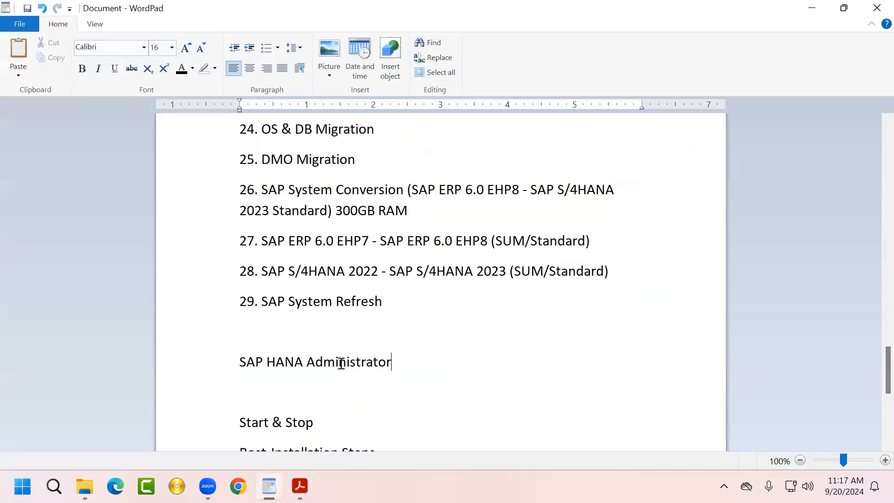
{"action": "left_click", "coordinate": [234, 364]}
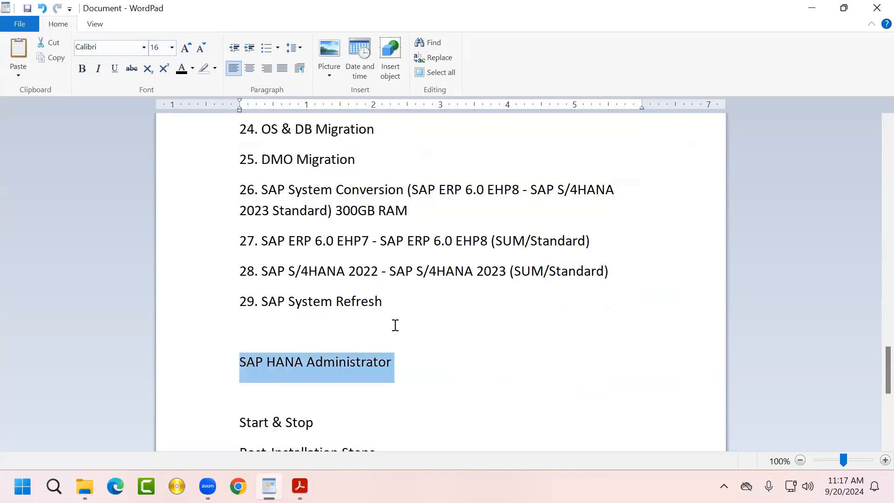
{"action": "scroll", "coordinate": [395, 325], "scroll_direction": "up", "scroll_amount": 2}
{"action": "left_click_drag", "start_coordinate": [391, 391], "coordinate": [232, 279]}
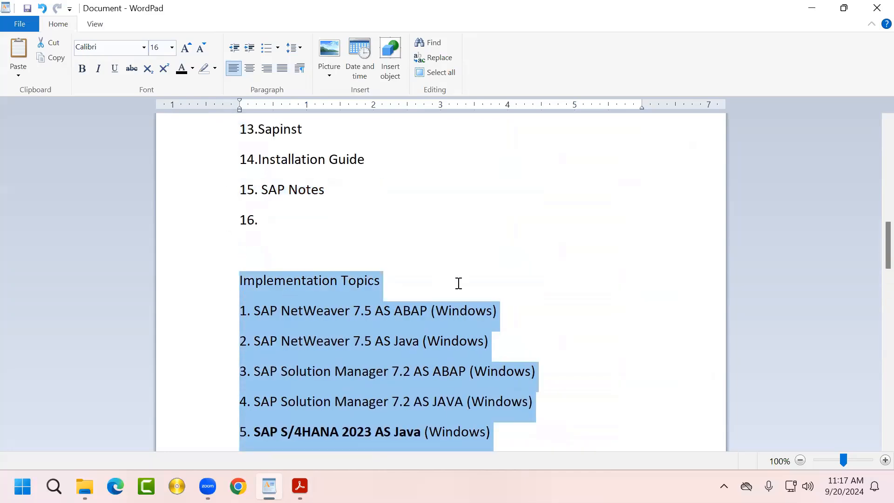
Make the "Implementation Topics" heading bold
{"action": "left_click", "coordinate": [240, 283]}
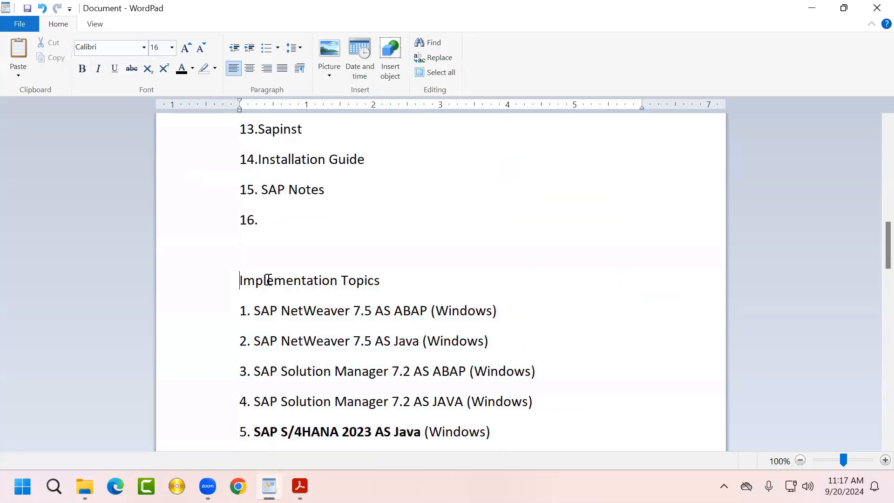
{"action": "left_click_drag", "start_coordinate": [267, 279], "coordinate": [369, 279]}
{"action": "left_click", "coordinate": [82, 68]}
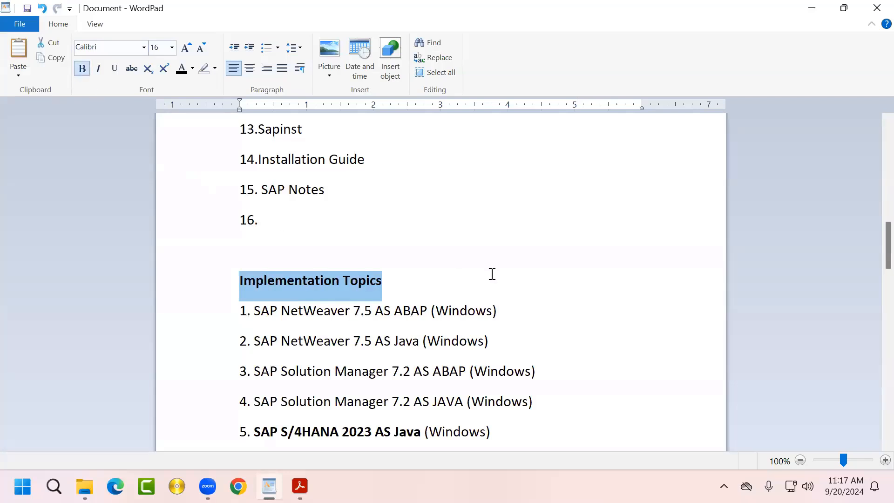
{"action": "left_click", "coordinate": [493, 276]}
Review the implementation topics down to item 29, "SAP System Refresh", and go back to the document's title
{"action": "scroll", "coordinate": [620, 387], "scroll_direction": "down", "scroll_amount": 9}
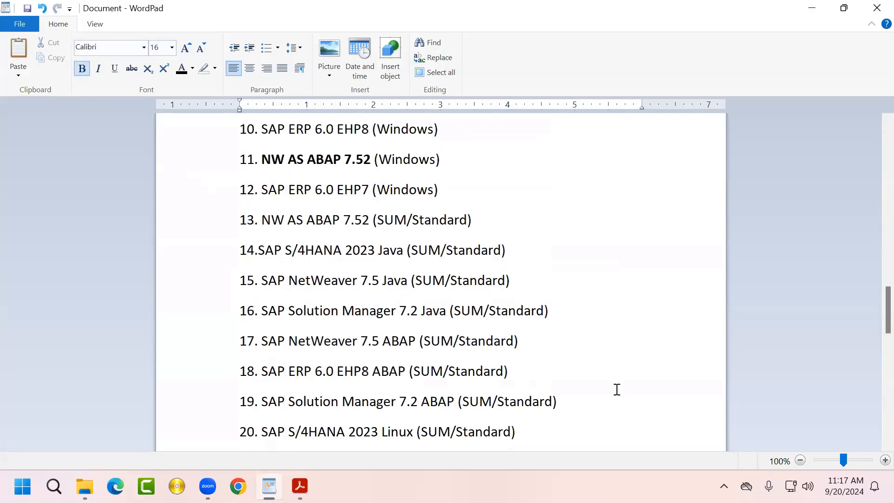
{"action": "scroll", "coordinate": [618, 389], "scroll_direction": "down", "scroll_amount": 4}
{"action": "scroll", "coordinate": [616, 391], "scroll_direction": "down", "scroll_amount": 3}
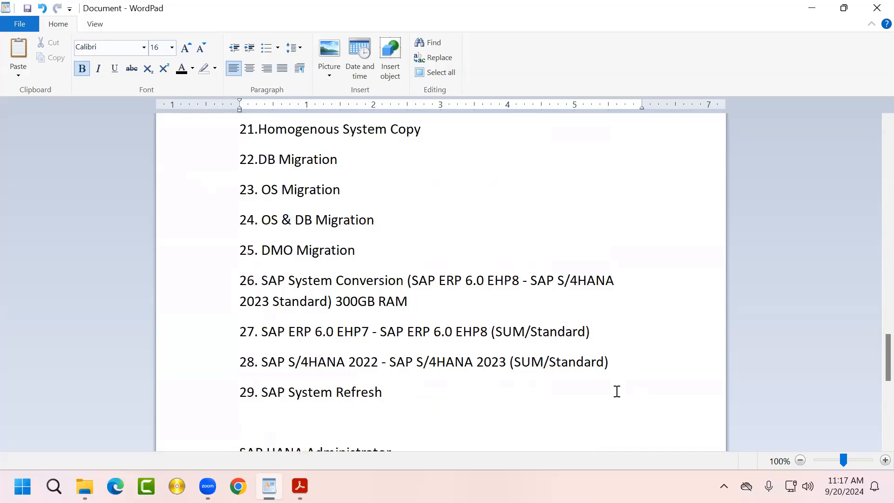
{"action": "scroll", "coordinate": [616, 391], "scroll_direction": "up", "scroll_amount": 2}
{"action": "scroll", "coordinate": [616, 391], "scroll_direction": "down", "scroll_amount": 2}
{"action": "scroll", "coordinate": [619, 403], "scroll_direction": "up", "scroll_amount": 3}
{"action": "scroll", "coordinate": [618, 405], "scroll_direction": "up", "scroll_amount": 20}
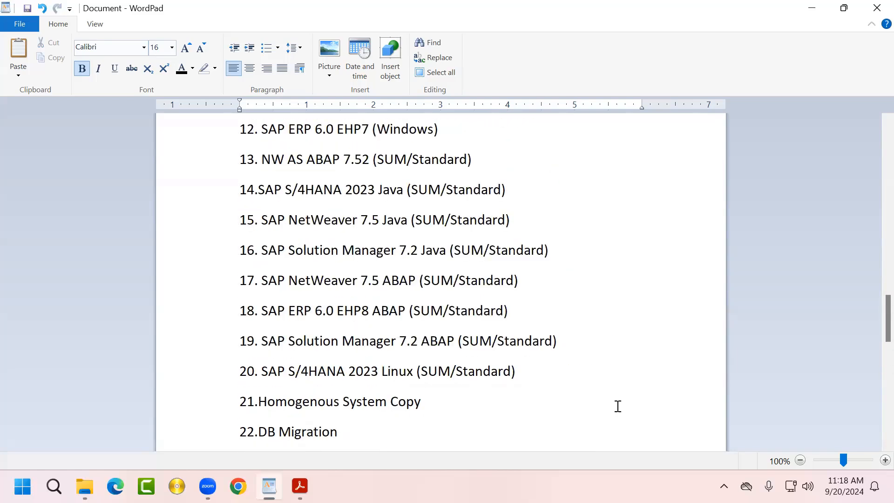
{"action": "scroll", "coordinate": [617, 406], "scroll_direction": "up", "scroll_amount": 15}
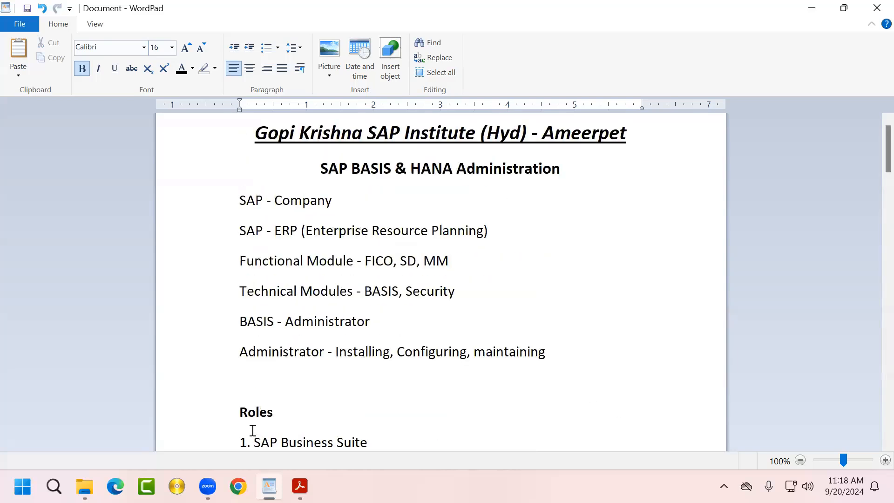
Switch to File Explorer and open the SAP BASIS folder inside SAP BOOKS
{"action": "left_click", "coordinate": [84, 486]}
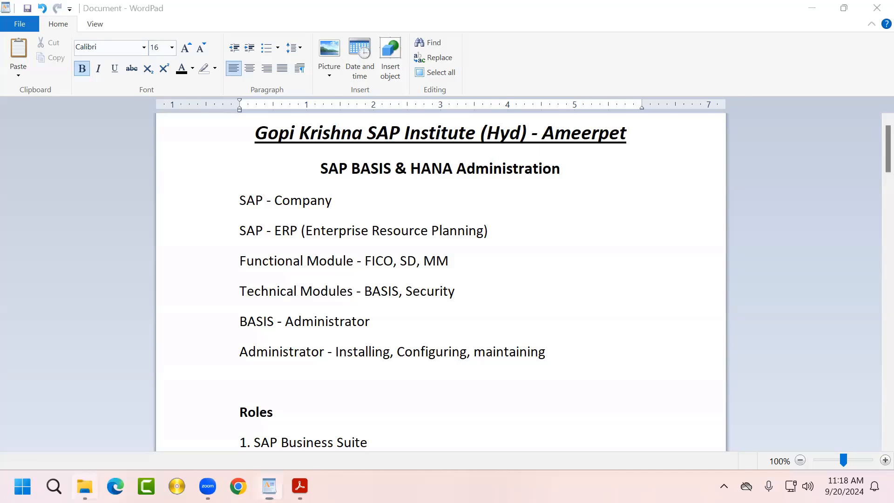
{"action": "left_click", "coordinate": [258, 357]}
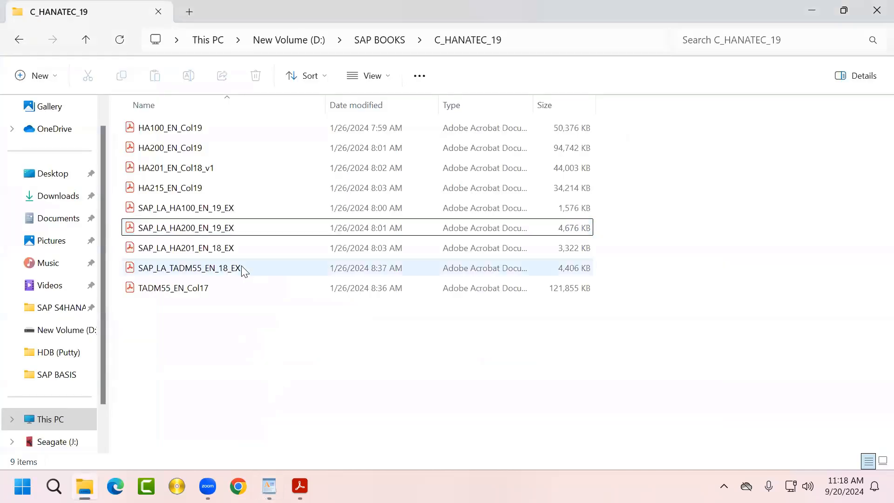
{"action": "left_click", "coordinate": [19, 42]}
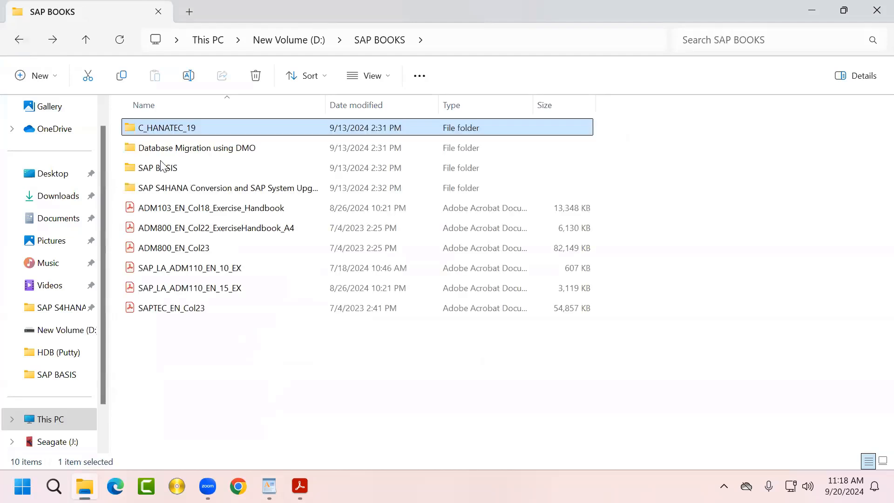
{"action": "double_click", "coordinate": [174, 168]}
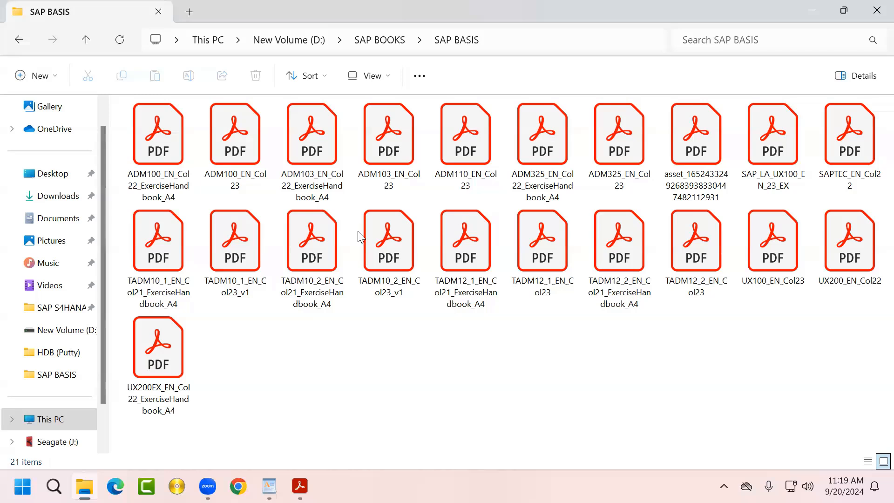
Point out the ADM100, ADM325, ADM110 and ADM103 course books and the ADM100 exercise handbook by selecting each in turn
{"action": "left_click", "coordinate": [250, 188]}
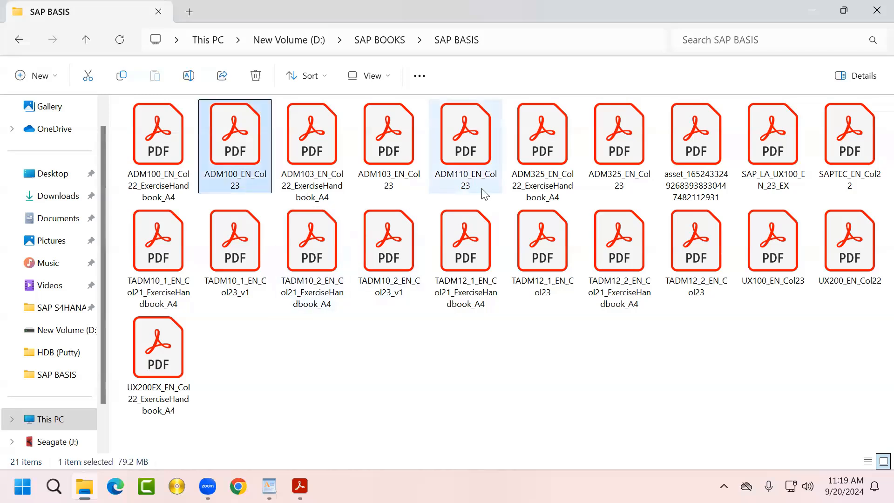
{"action": "left_click", "coordinate": [619, 189]}
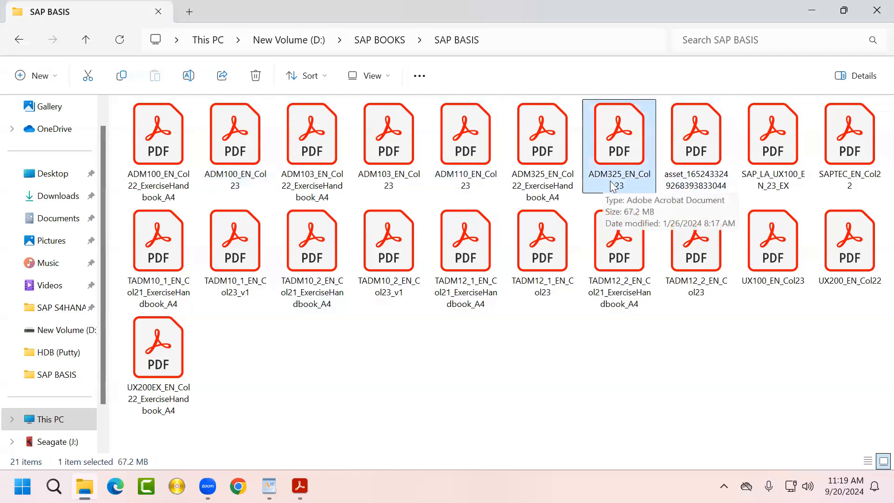
{"action": "left_click", "coordinate": [476, 184]}
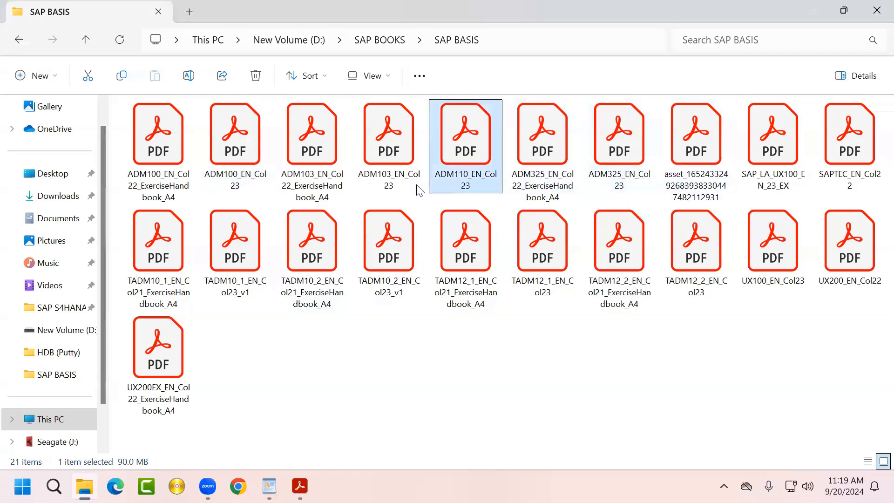
{"action": "left_click", "coordinate": [242, 189]}
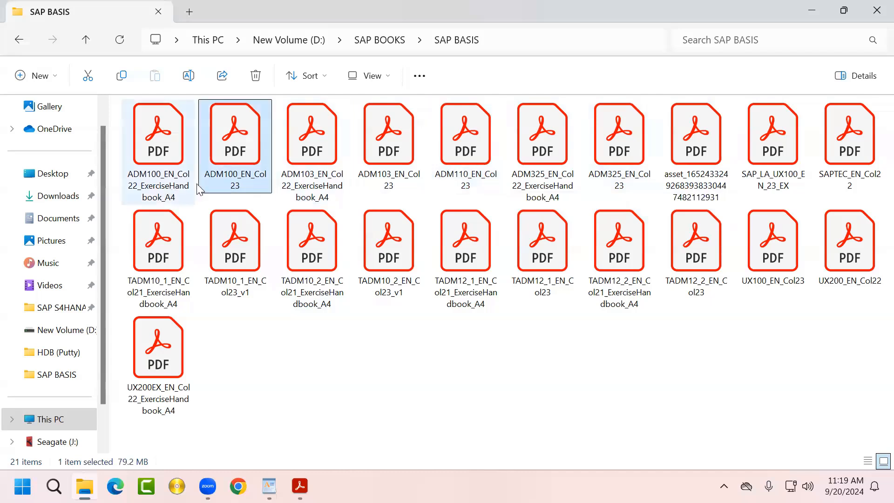
{"action": "left_click", "coordinate": [394, 185]}
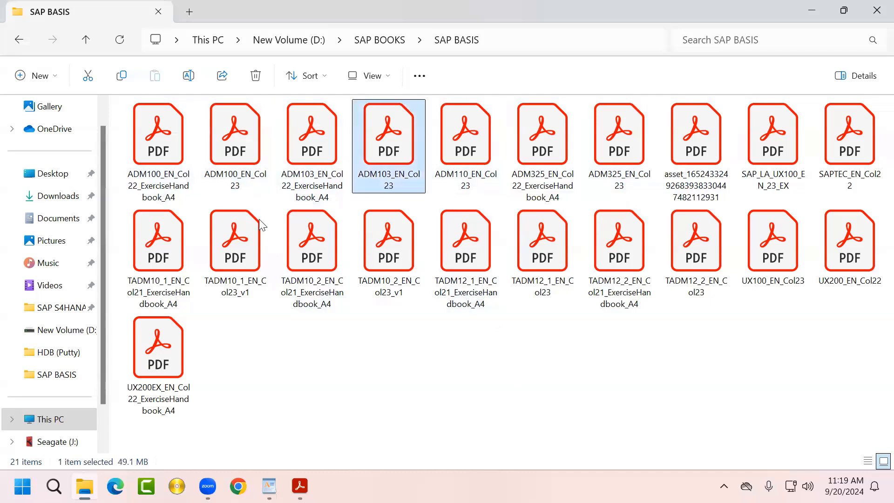
{"action": "left_click", "coordinate": [150, 198]}
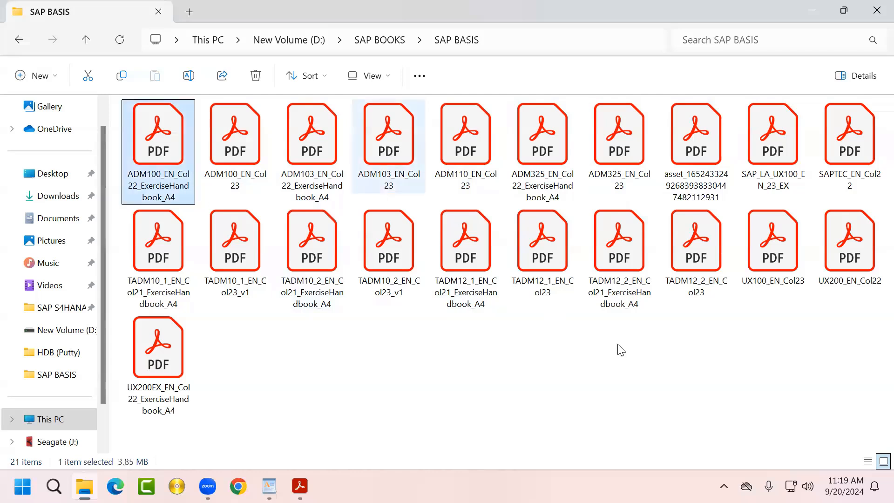
{"action": "left_click", "coordinate": [671, 392]}
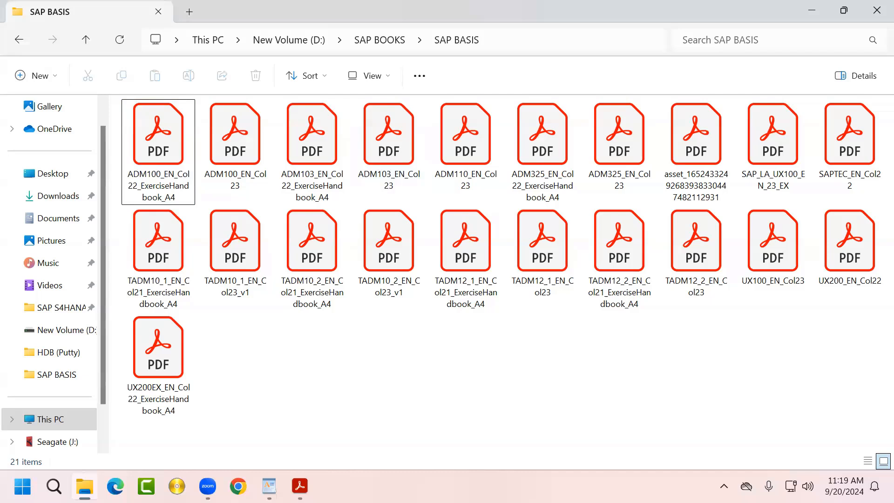
Return to WordPad and select the numbered topics up to the "Implementation Topics" heading to point out the whole list
{"action": "left_click", "coordinate": [276, 480]}
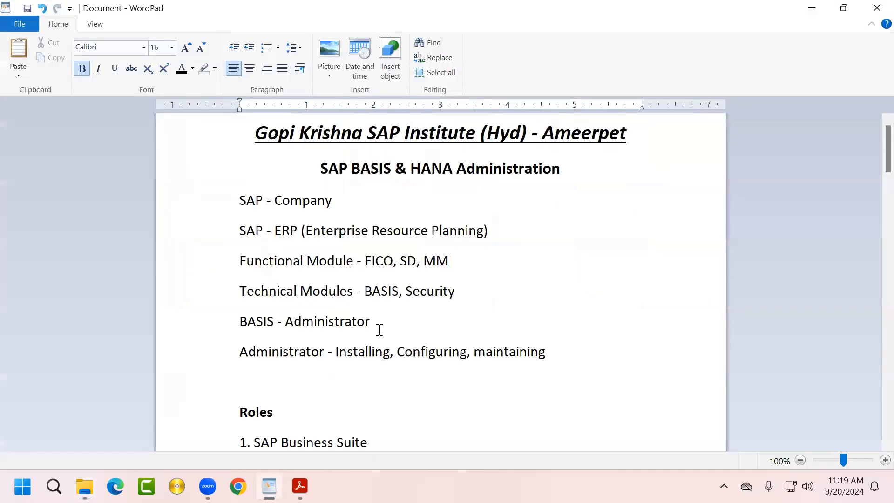
{"action": "scroll", "coordinate": [380, 329], "scroll_direction": "down", "scroll_amount": 15}
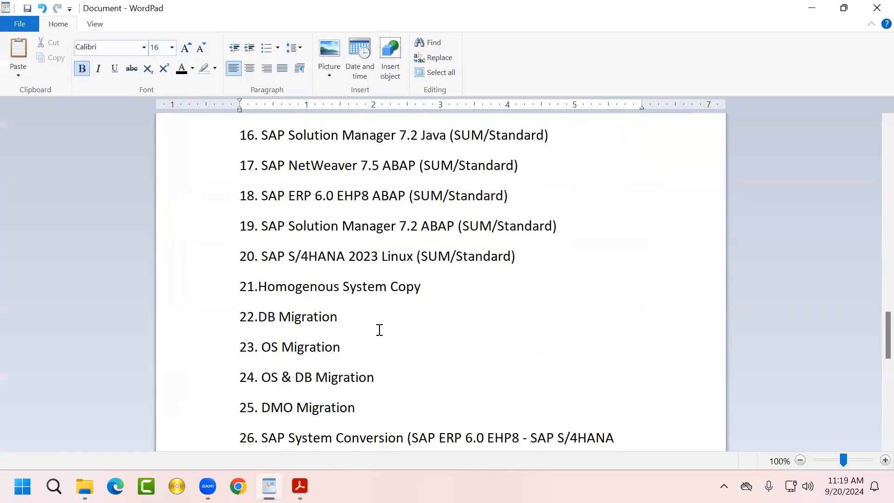
{"action": "scroll", "coordinate": [379, 329], "scroll_direction": "down", "scroll_amount": 5}
{"action": "scroll", "coordinate": [378, 337], "scroll_direction": "up", "scroll_amount": 4}
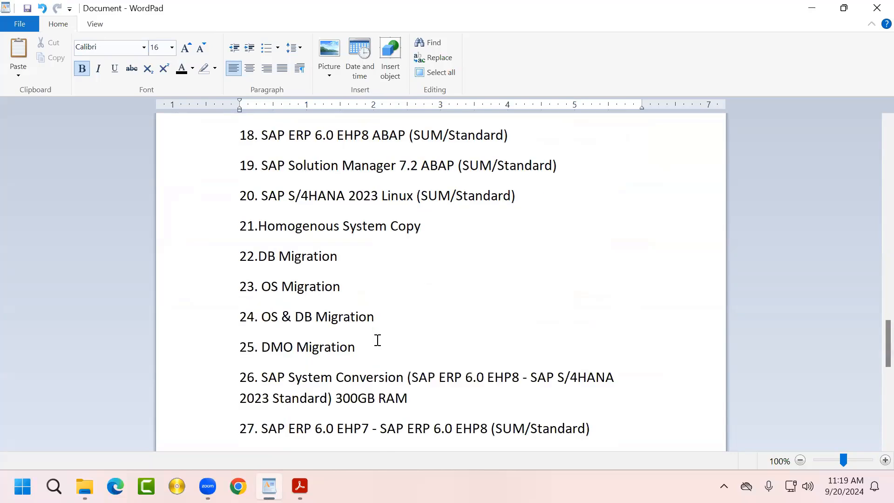
{"action": "scroll", "coordinate": [379, 329], "scroll_direction": "down", "scroll_amount": 2}
{"action": "left_click_drag", "start_coordinate": [385, 309], "coordinate": [225, 289]}
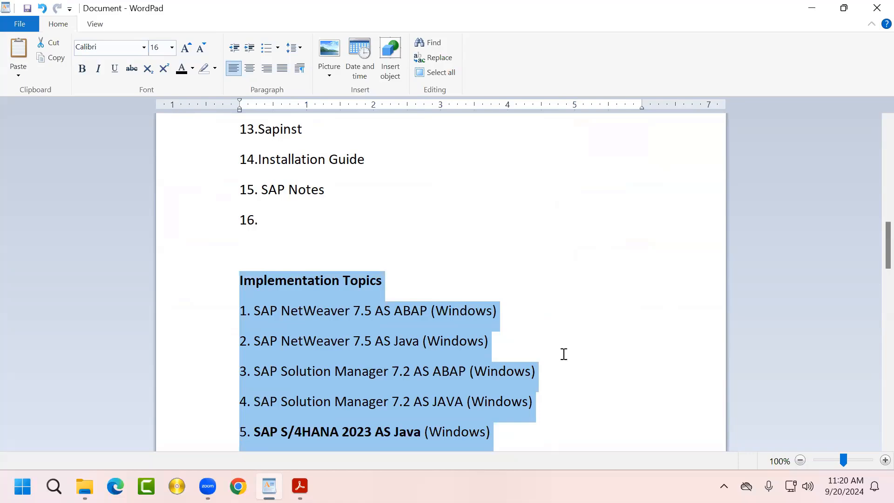
{"action": "scroll", "coordinate": [561, 387], "scroll_direction": "down", "scroll_amount": 15}
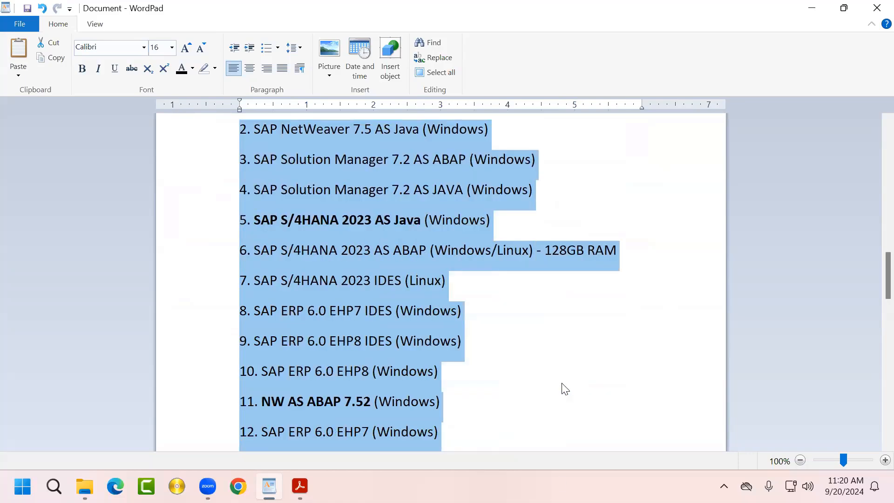